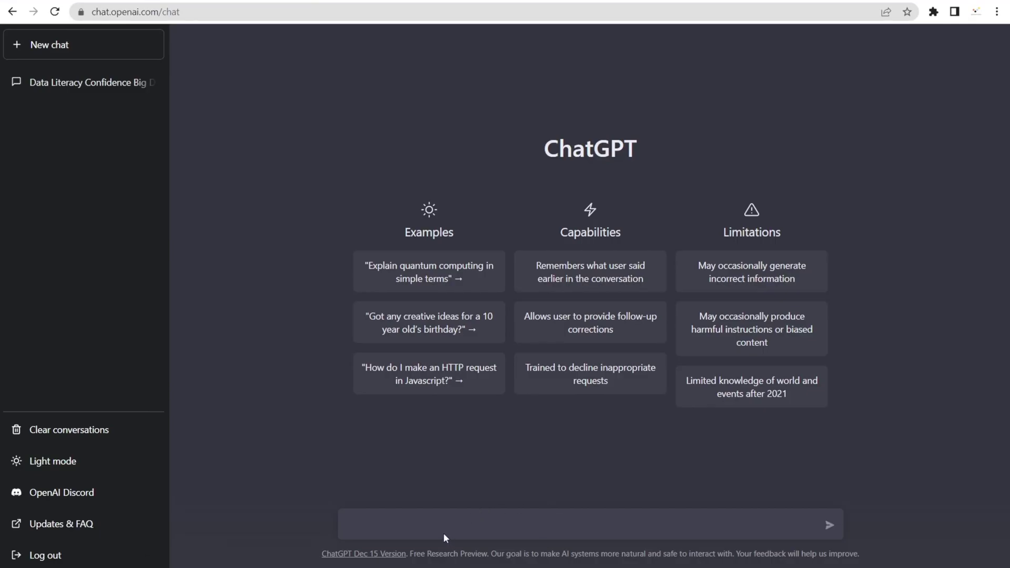
left_click(46, 464)
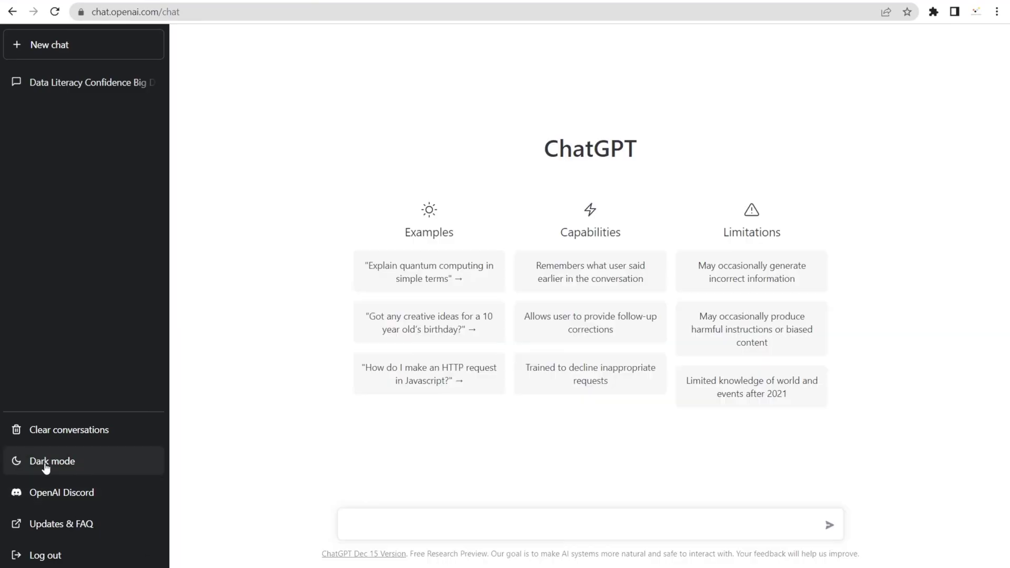
left_click(46, 464)
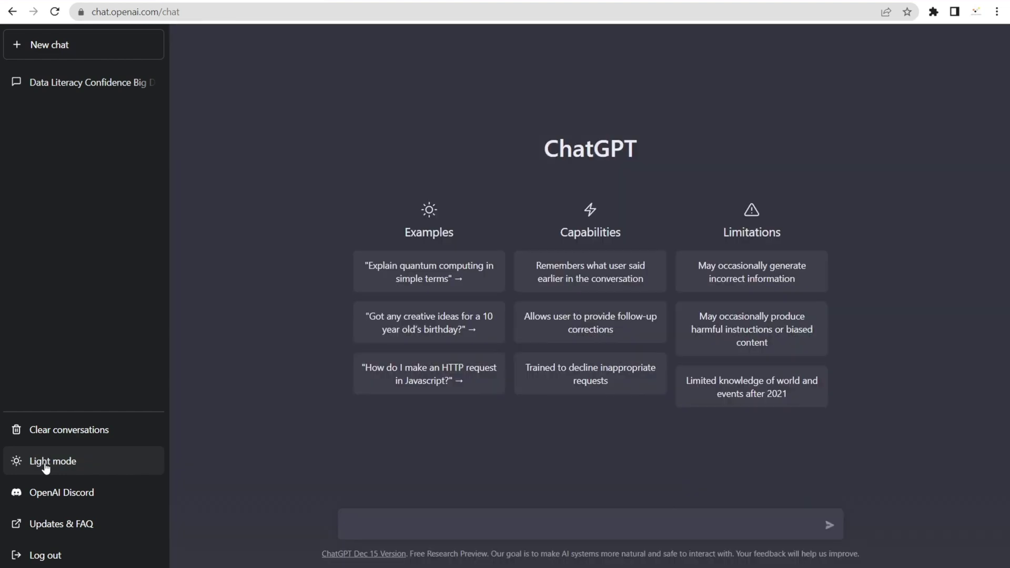
left_click(368, 526)
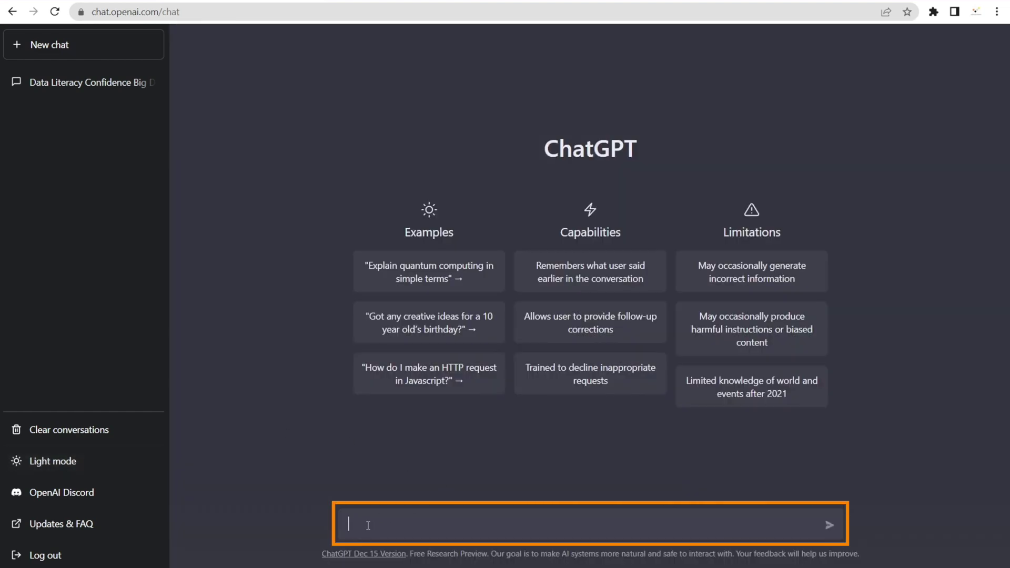
left_click(118, 90)
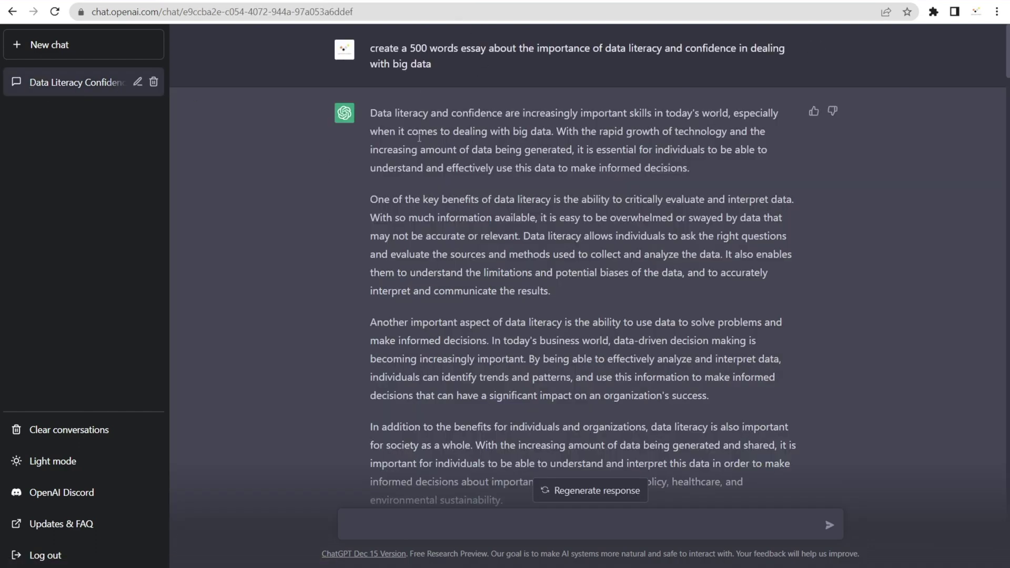
scroll(421, 200, "down", 10)
scroll(433, 237, "up", 5)
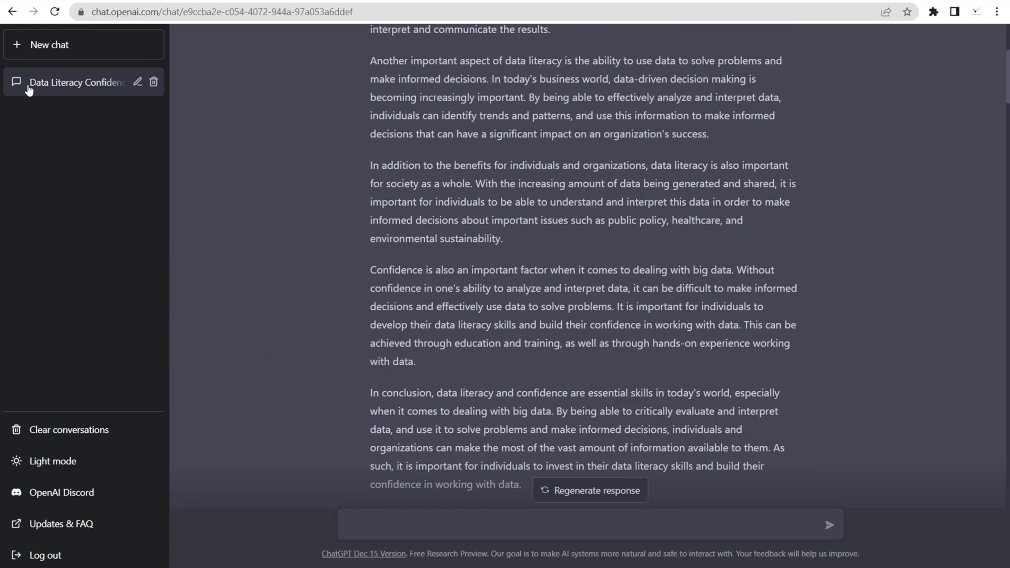
left_click(16, 42)
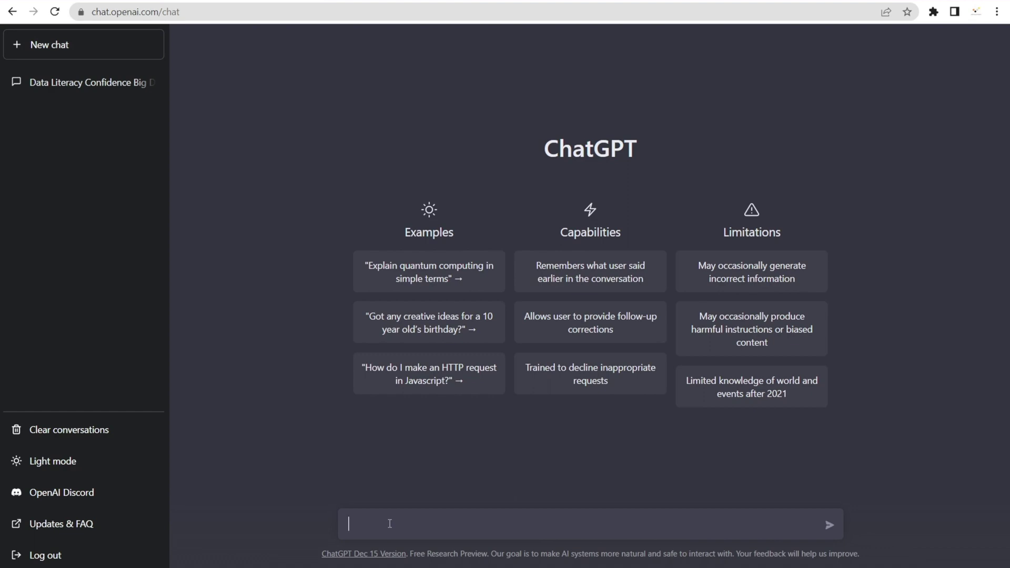
Ask ChatGPT to 'Create a presentation to convince my boss to invest in Power BI premium'
type("Create a presentation to convince my boss to invest in P")
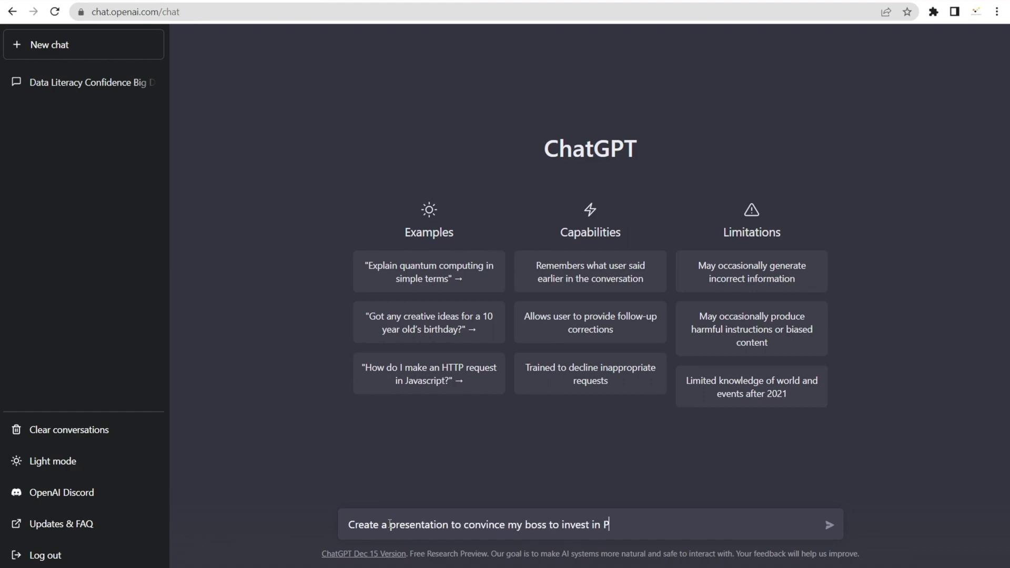
type("ower BI premium")
key("Return")
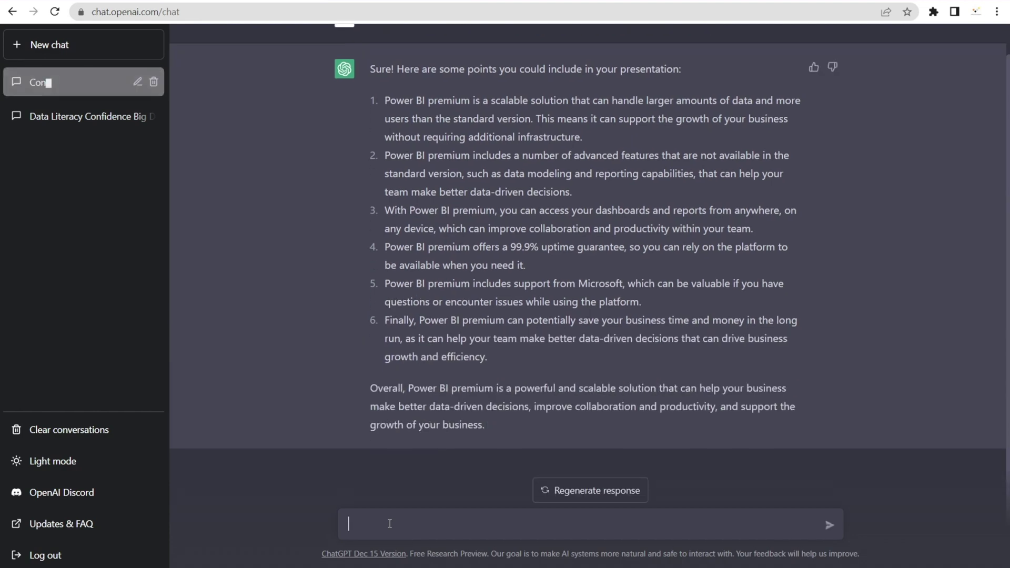
Ask ChatGPT to 'Summarise the information please'
left_click(389, 523)
type("Summarise the informa")
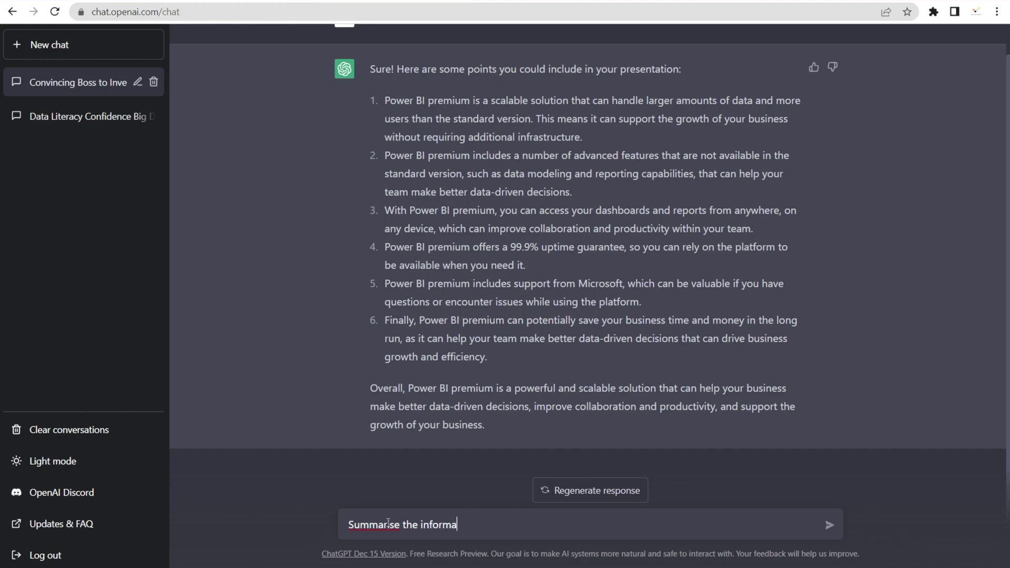
type("tion please")
key("Return")
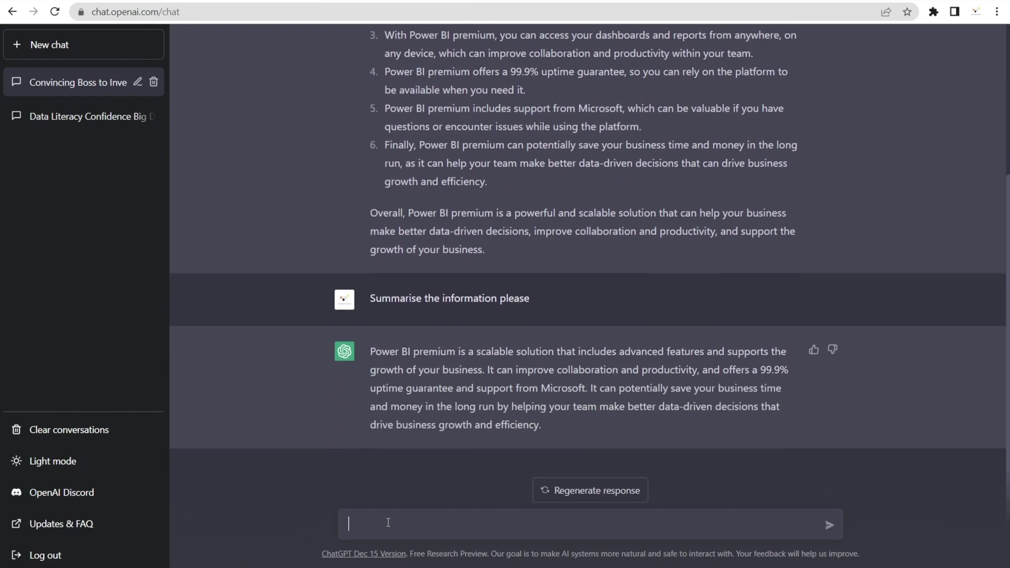
Have the summary shortened to 20 words, then translated into Indonesian
type("Shorten to 20 words please")
key("Return")
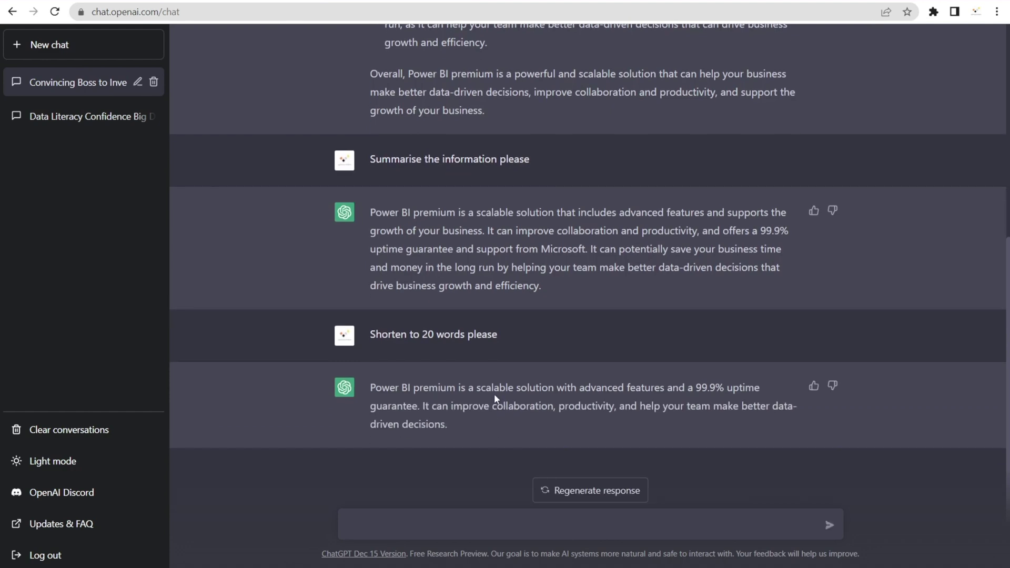
type("translate to Indonesian")
key("Return")
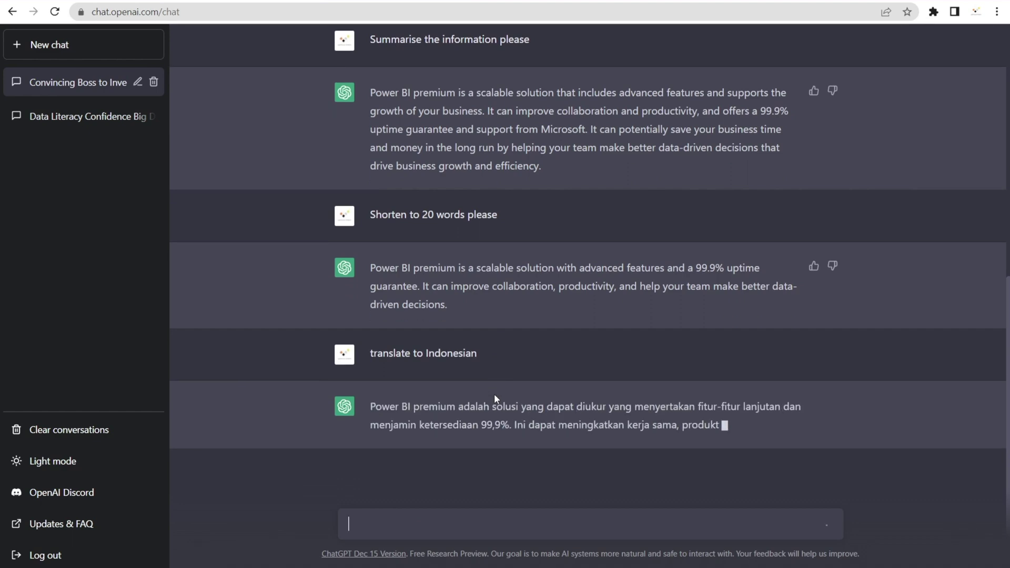
Have the Indonesian pitch cut to 10 words, then translated into Bengali
type("slate")
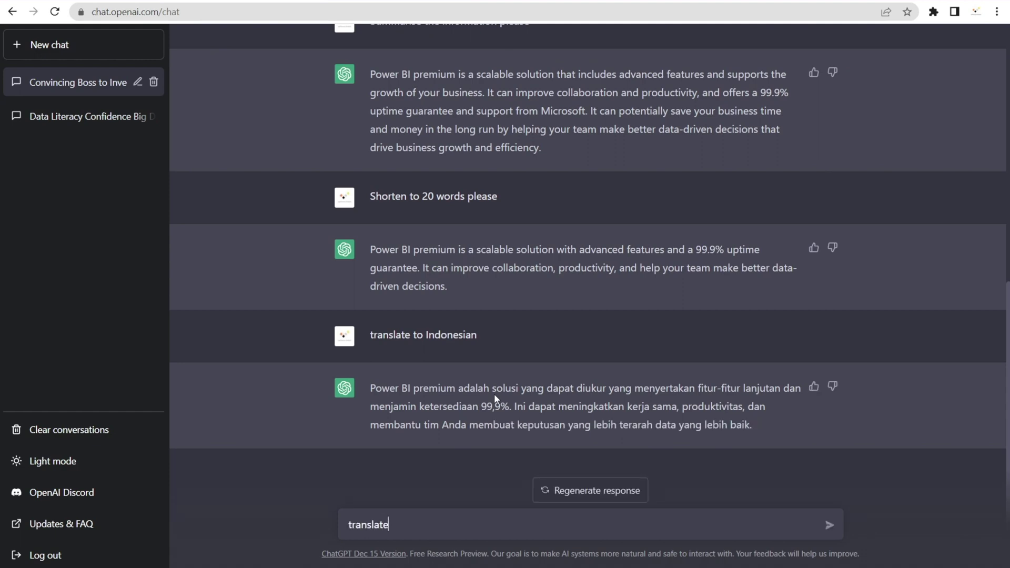
key("BackSpace")
key("BackSpace")
key("BackSpace")
key("BackSpace")
key("BackSpace")
key("BackSpace")
key("BackSpace")
key("BackSpace")
key("BackSpace")
type("shorten to 10 words")
key("Return")
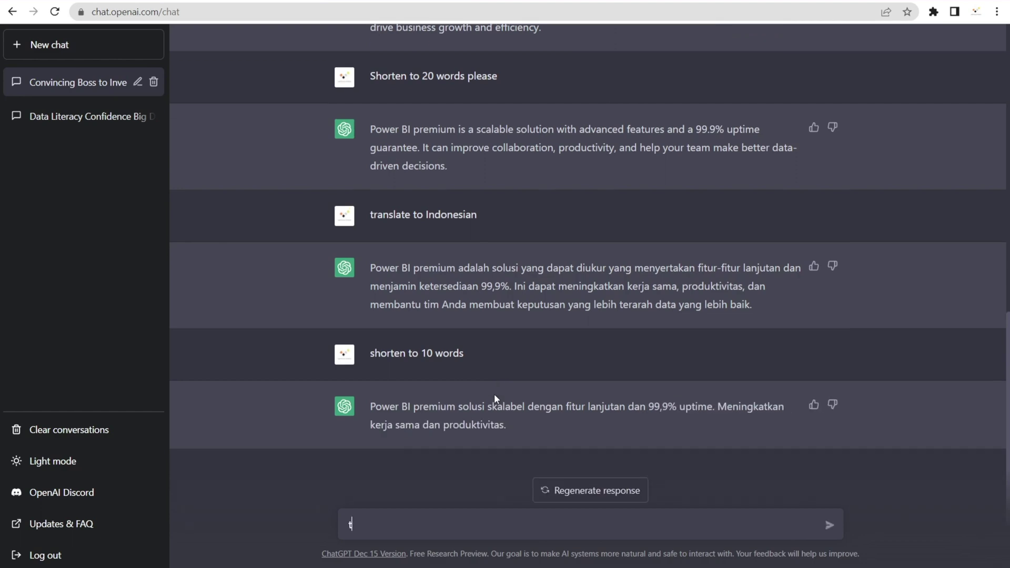
type("tranlate to Bengali")
key("Return")
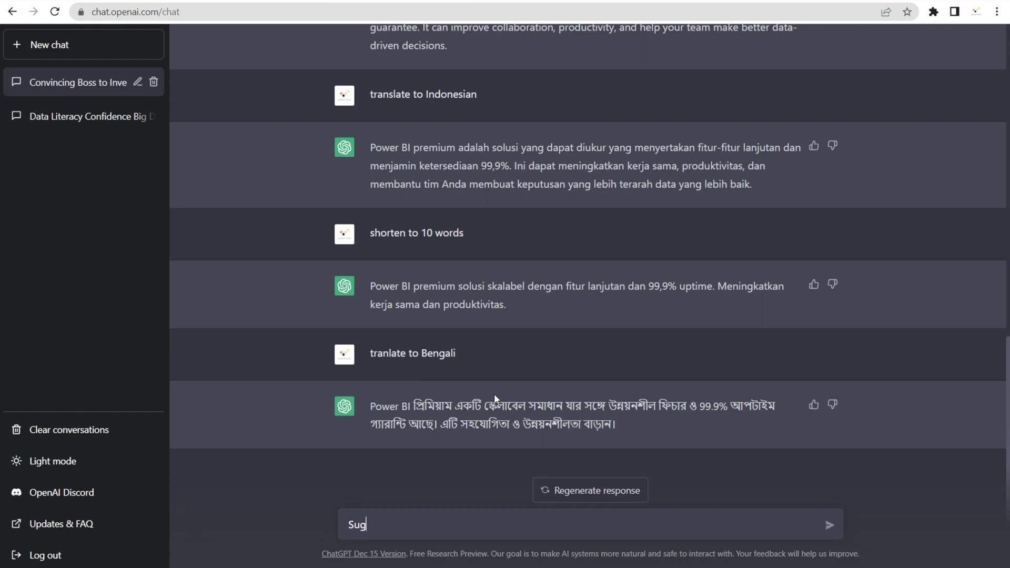
Request ice breakers for a Power BI training workshop, then 'More suggestions please'
type("gest ice breaker for Power BI traini")
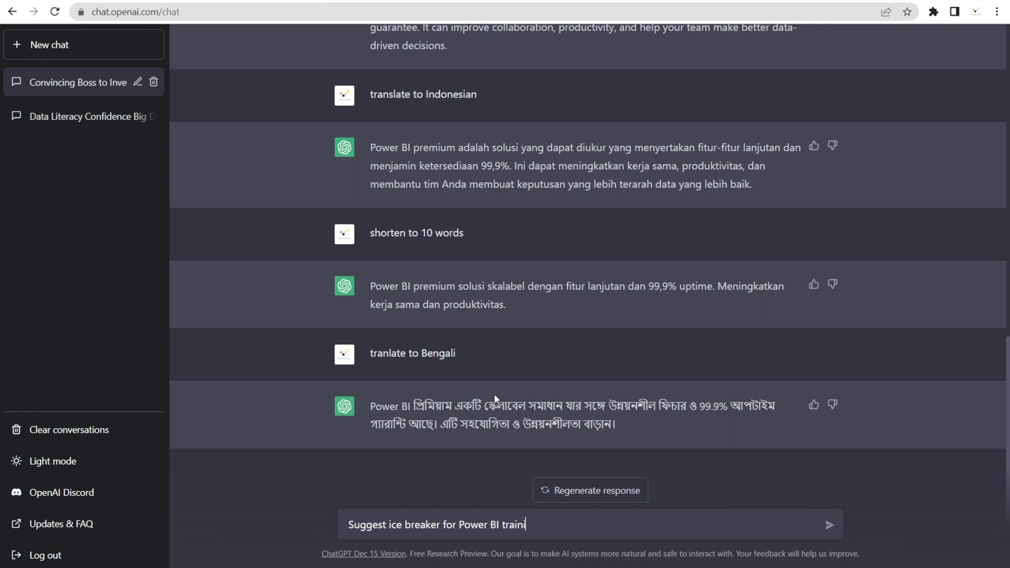
type("ng workshop")
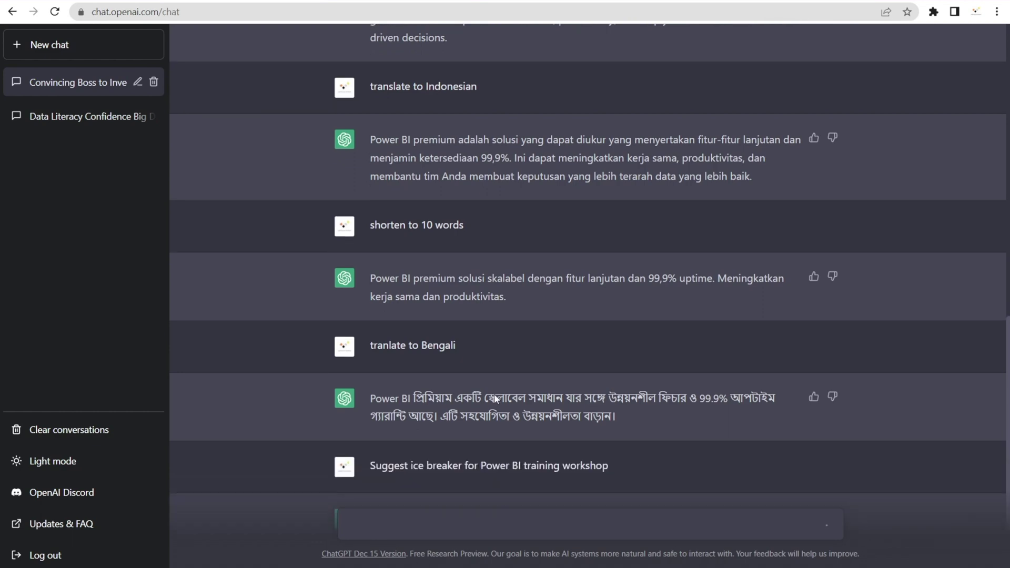
key("Return")
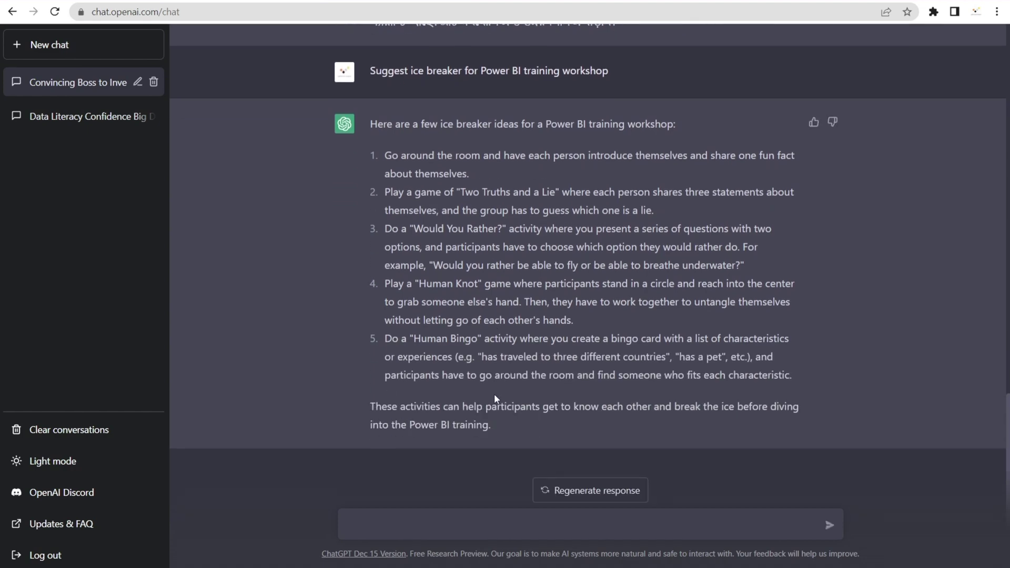
type("More suggestions please")
key("Return")
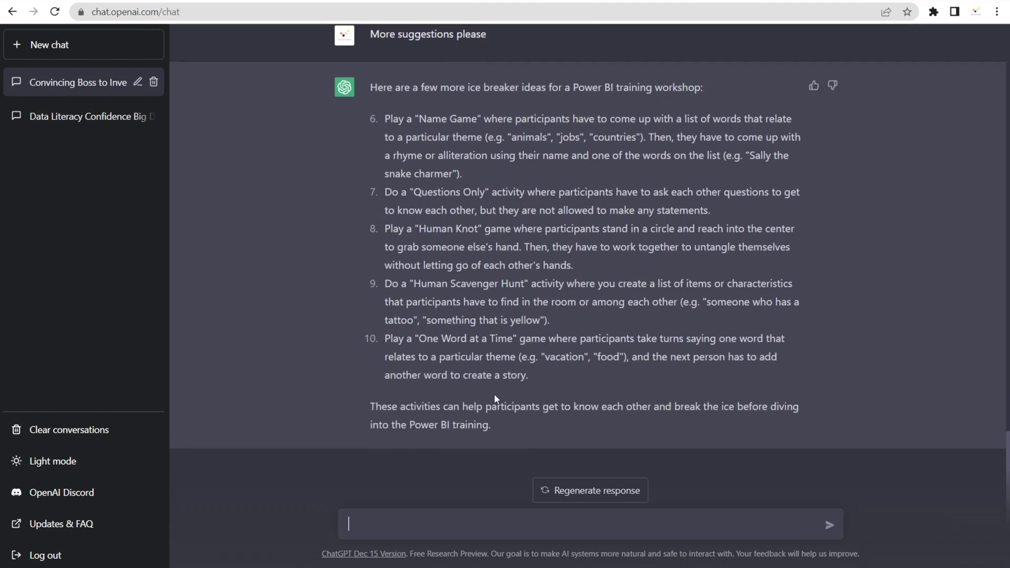
Ask ChatGPT to 'Draft an email about the disadvantage of excel'
type("Draft an email about th")
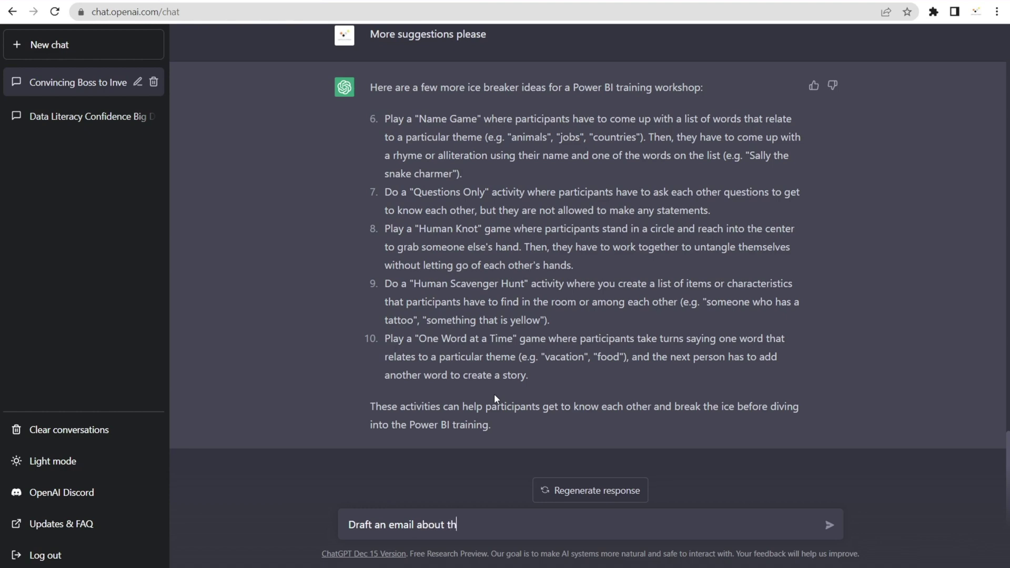
type("e disadvantage of excel")
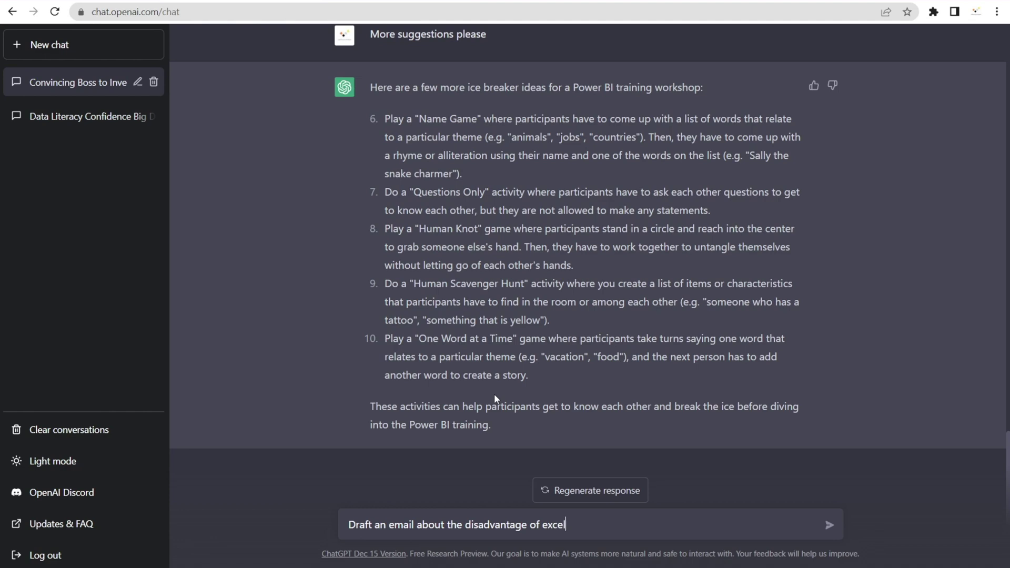
key("Return")
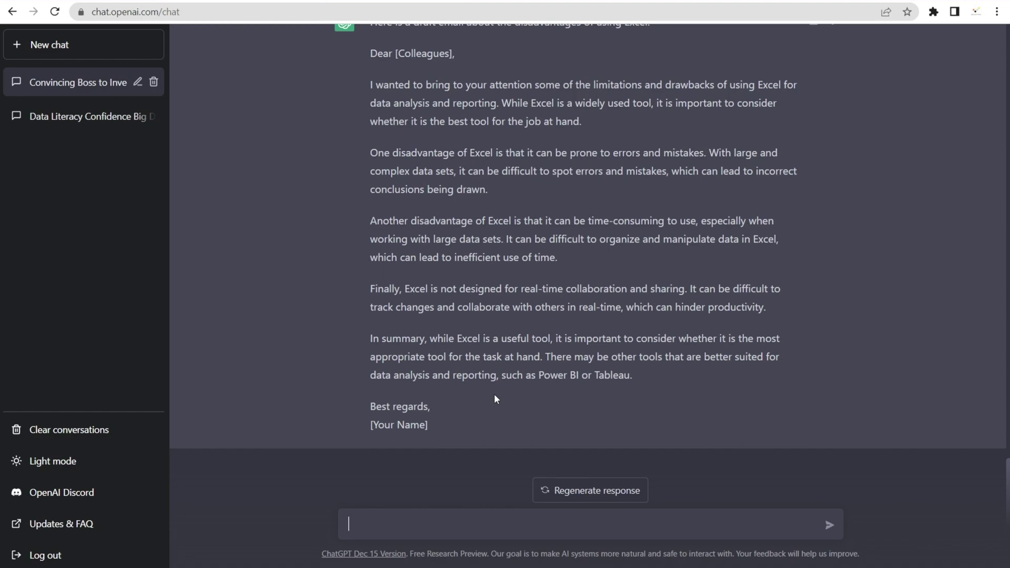
Ask for a joke about Excel, one about Power BI, then more jokes about both
type("ll a joke about Excel")
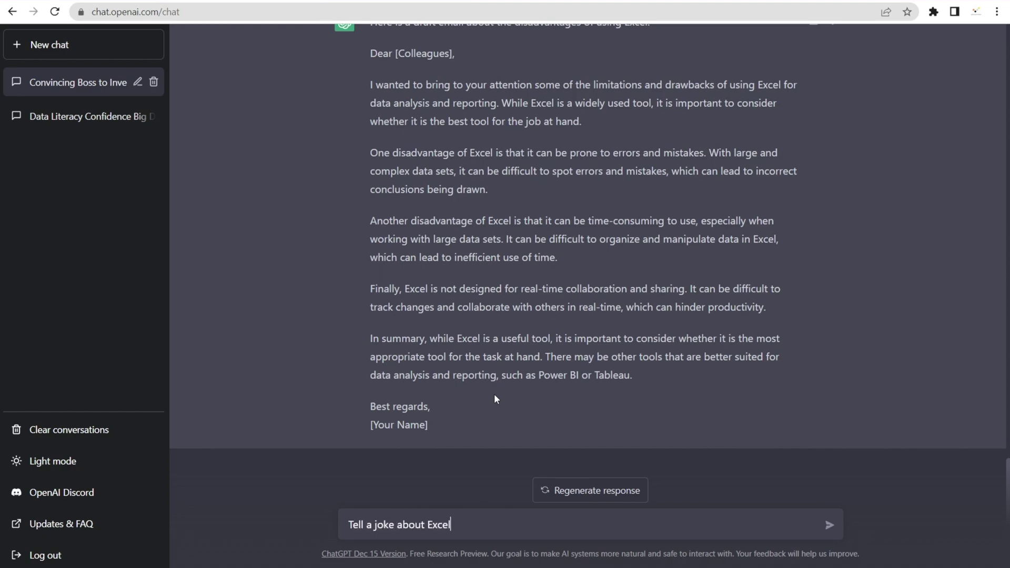
key("Return")
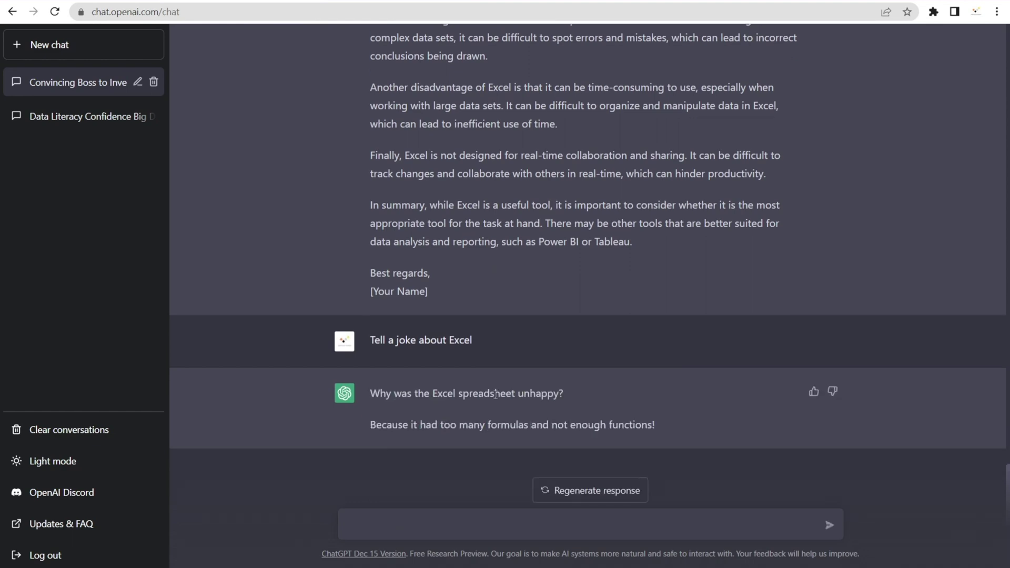
type("Tell ajoke abou")
key("BackSpace")
key("BackSpace")
key("BackSpace")
key("BackSpace")
key("BackSpace")
key("BackSpace")
key("BackSpace")
key("BackSpace")
key("BackSpace")
type("joke about Power BI")
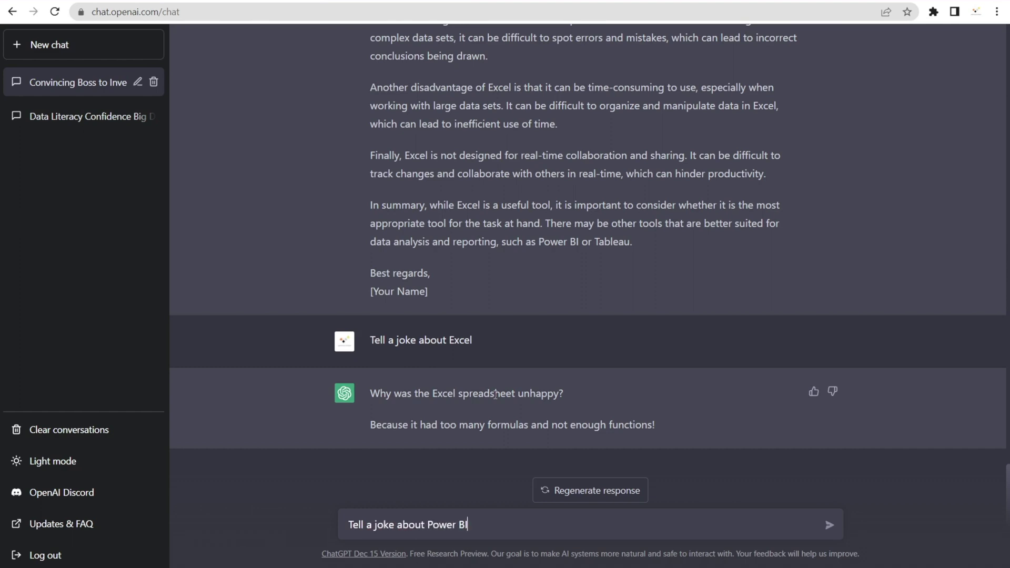
key("Return")
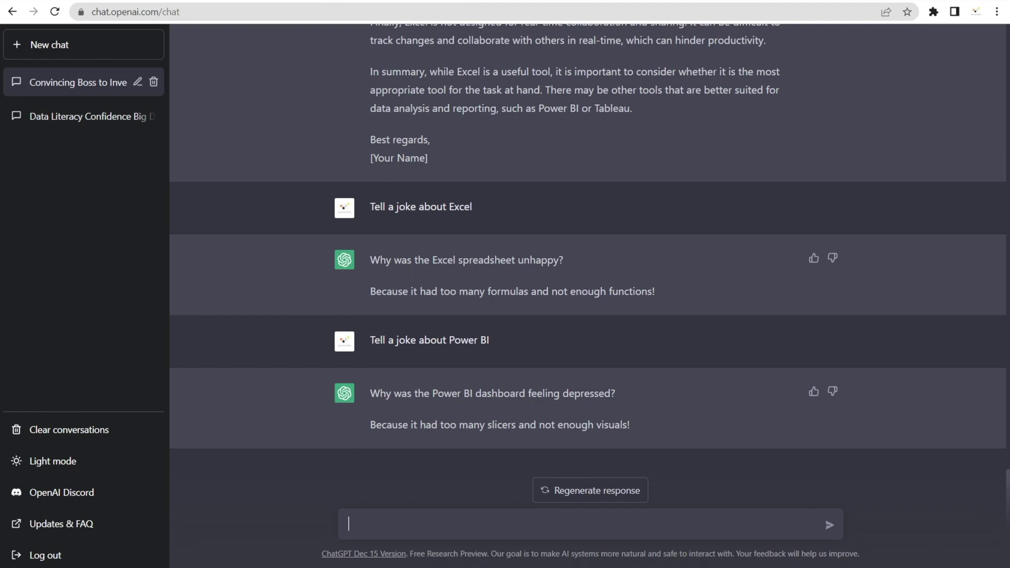
type("more jokes about excel and pow")
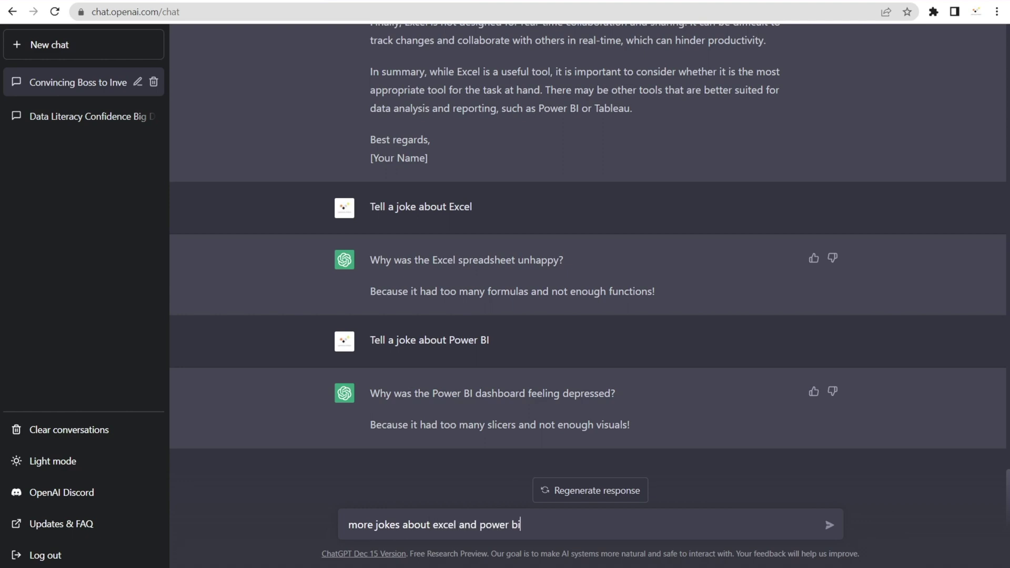
type("er bi")
key("Return")
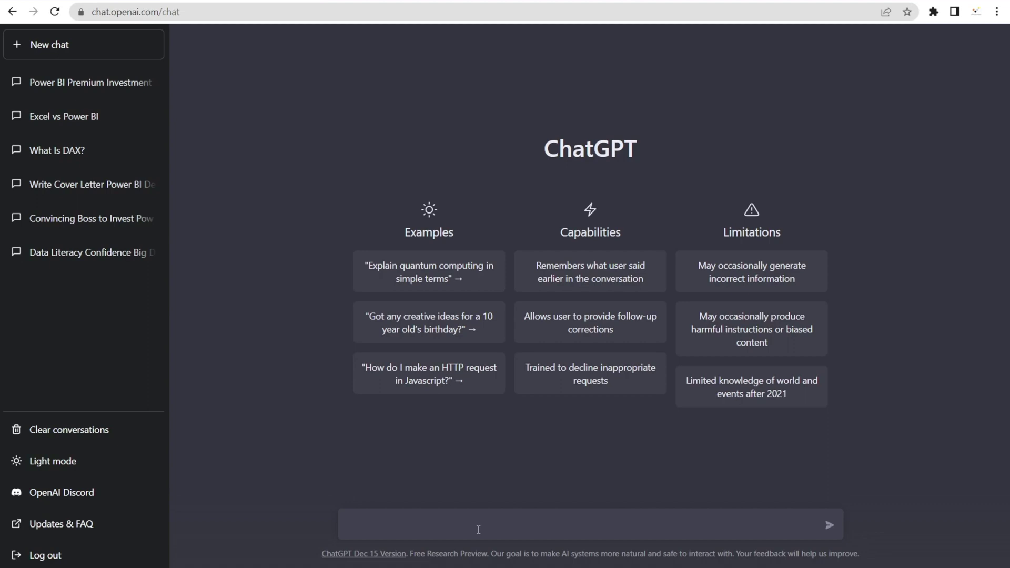
Request a catchy PowerPoint title on profit up 10% despite flat sales, plus alternatives
type("create a catchy title for ")
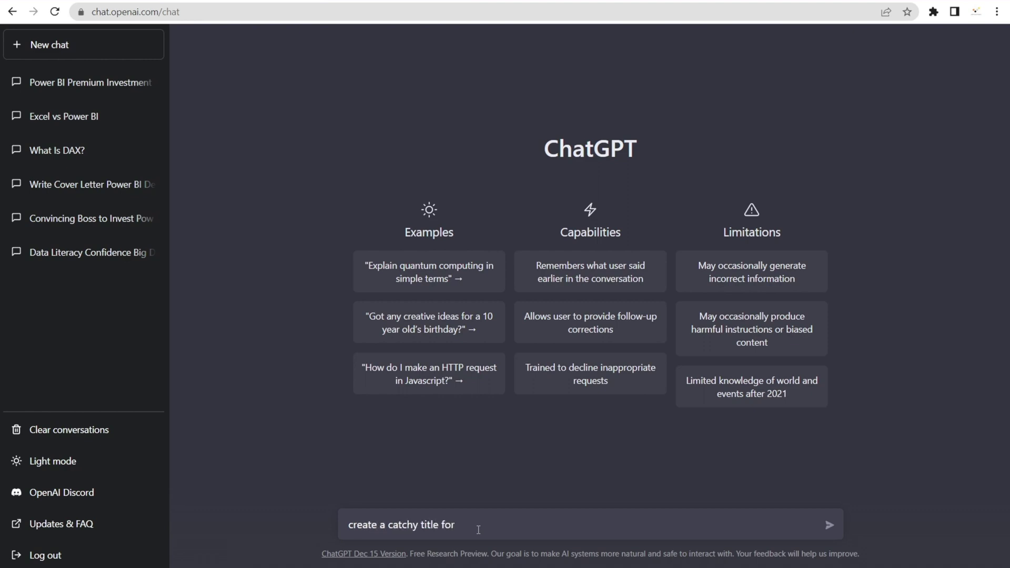
type("power point presentatio")
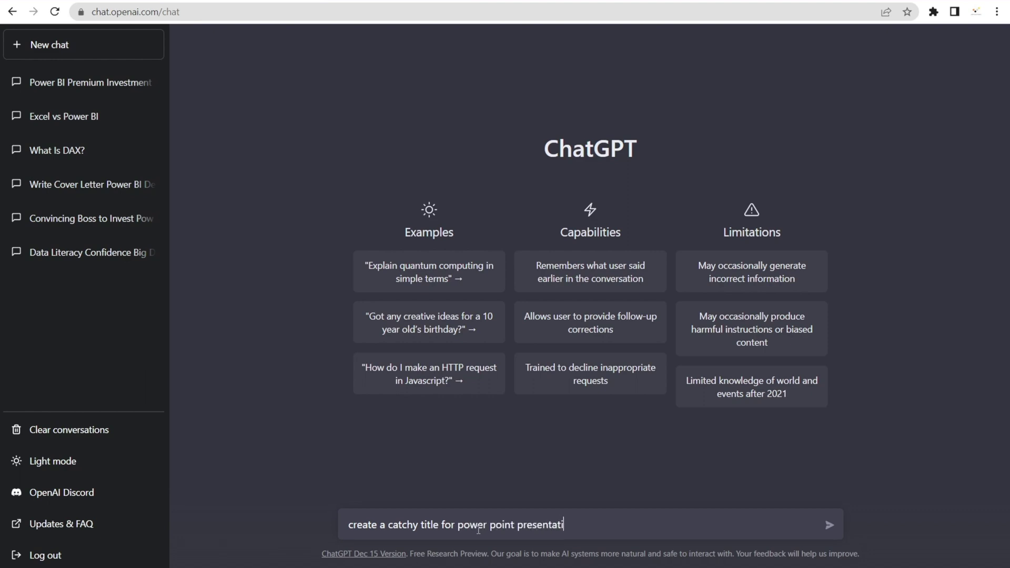
type("n.")
type("Profit went up 10% despite sales being flat.")
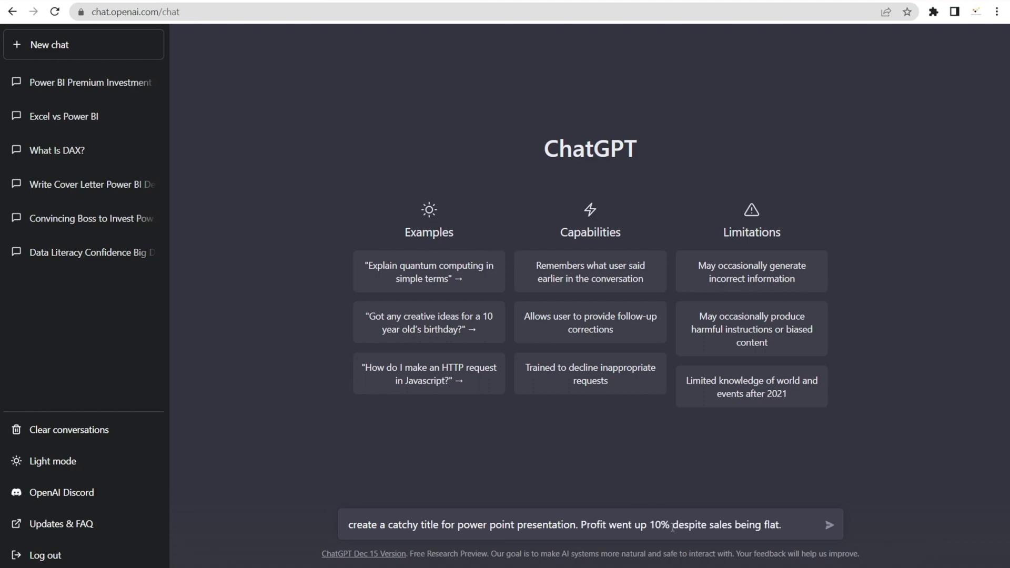
key("Return")
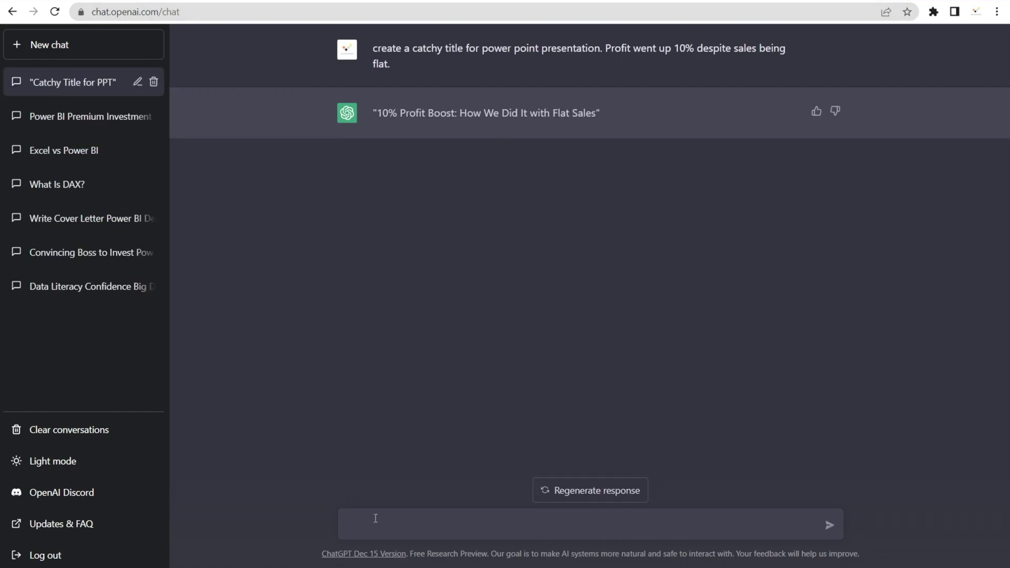
type("alternatives please")
key("Return")
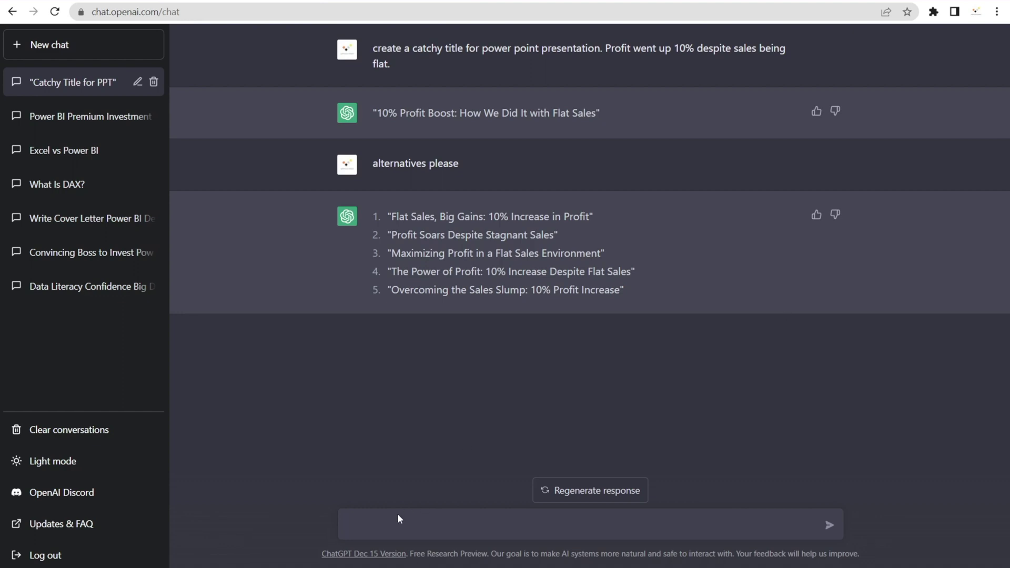
Send the pasted month-end commentary prompt, minus its 'b.' label, about the 10% profit drop
type("b. Create month end commentary to explain why profit went down by 10%, due to new competitor and 2 branches not performing")
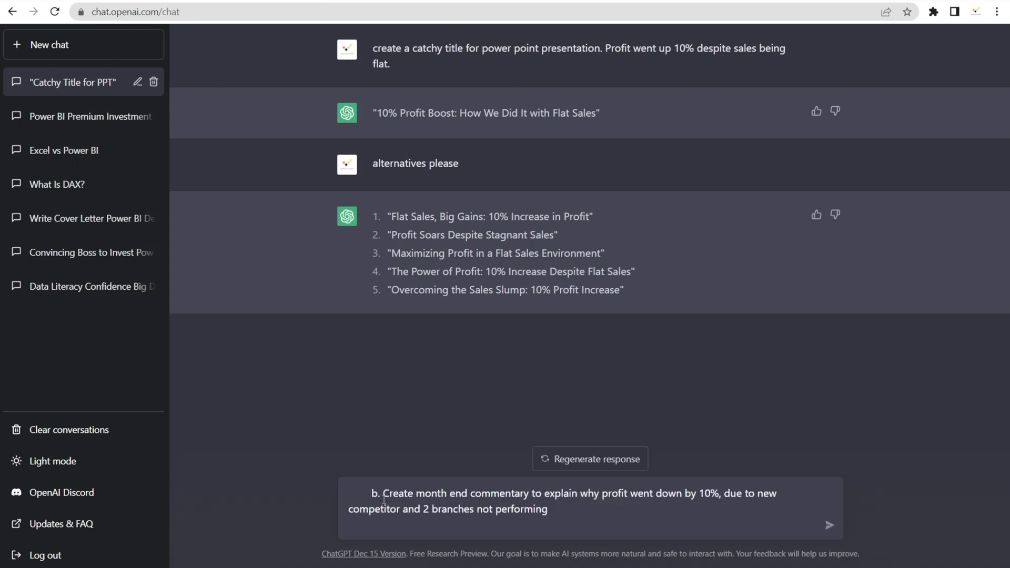
key("BackSpace")
key("BackSpace")
key("BackSpace")
key("BackSpace")
key("BackSpace")
key("BackSpace")
key("BackSpace")
key("BackSpace")
key("BackSpace")
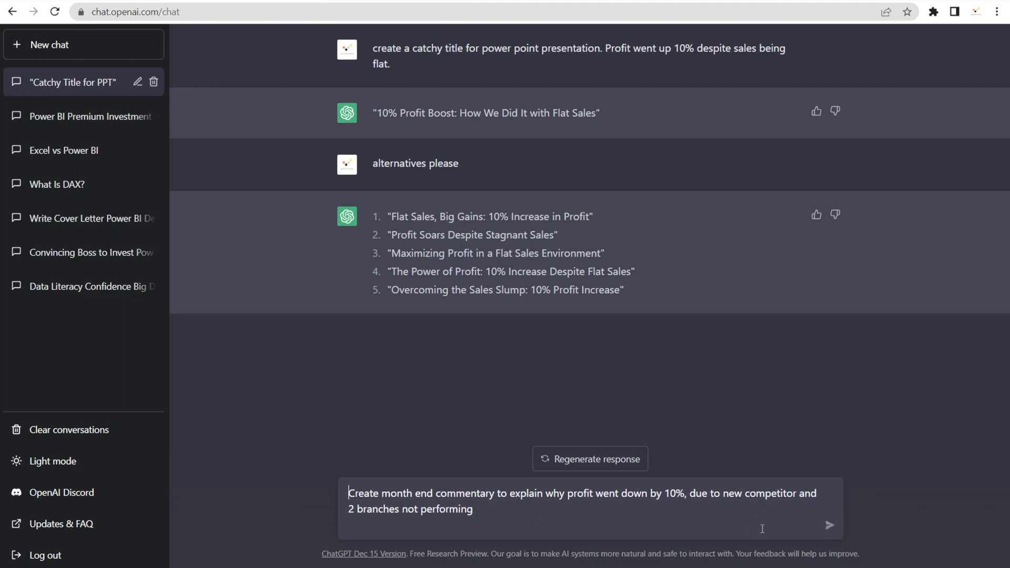
left_click(830, 526)
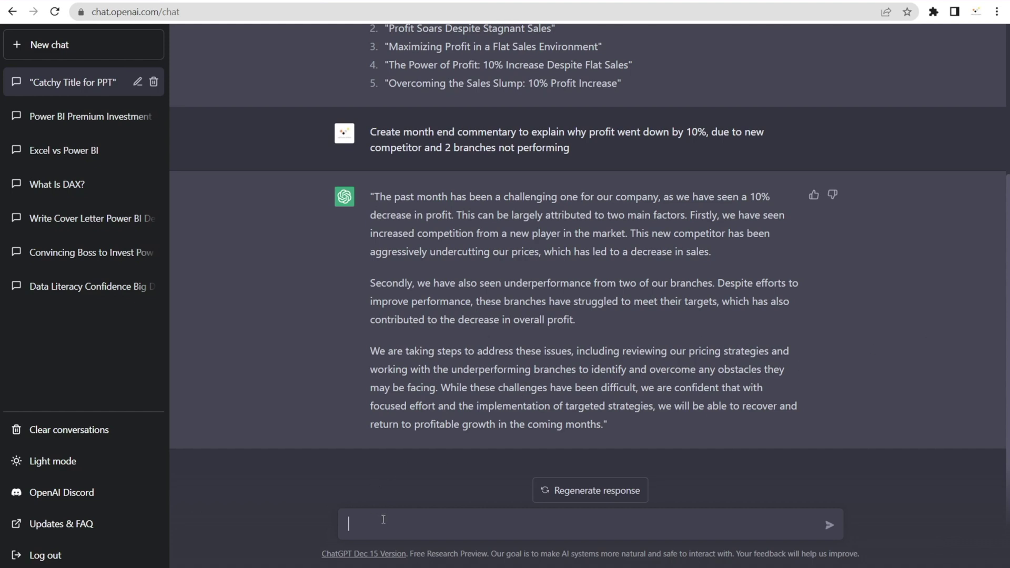
Send the LED light bulb launch description prompt without its 'c.' label, then 'expand to 200 words'
type("c. Create product description for new product launch : new light bulb. Energy efficient. LED. Longer Lasting. Can be delivered to your doorstep in less than 24h.")
left_click(381, 494)
key("BackSpace")
key("BackSpace")
key("BackSpace")
key("BackSpace")
key("BackSpace")
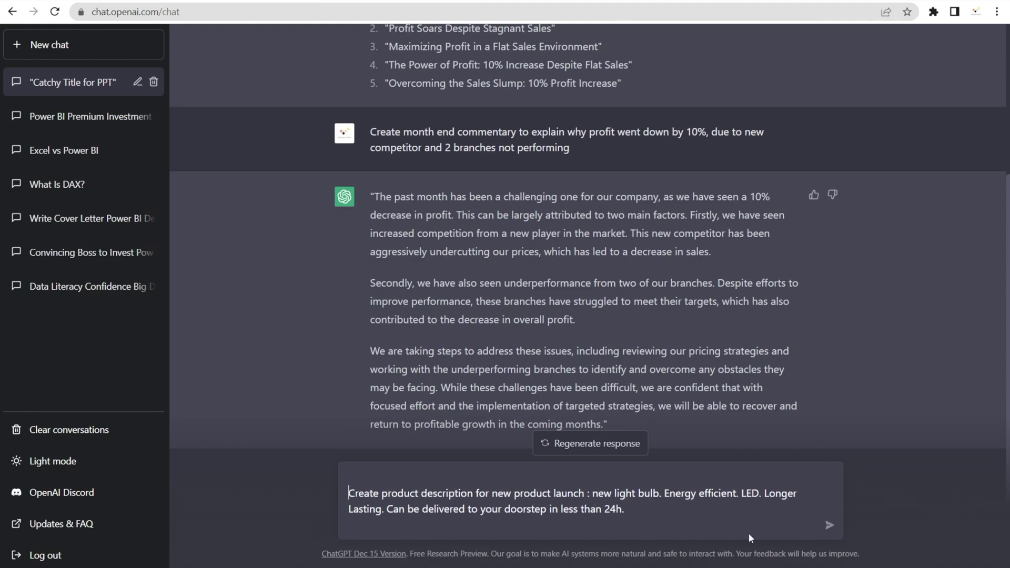
left_click(830, 525)
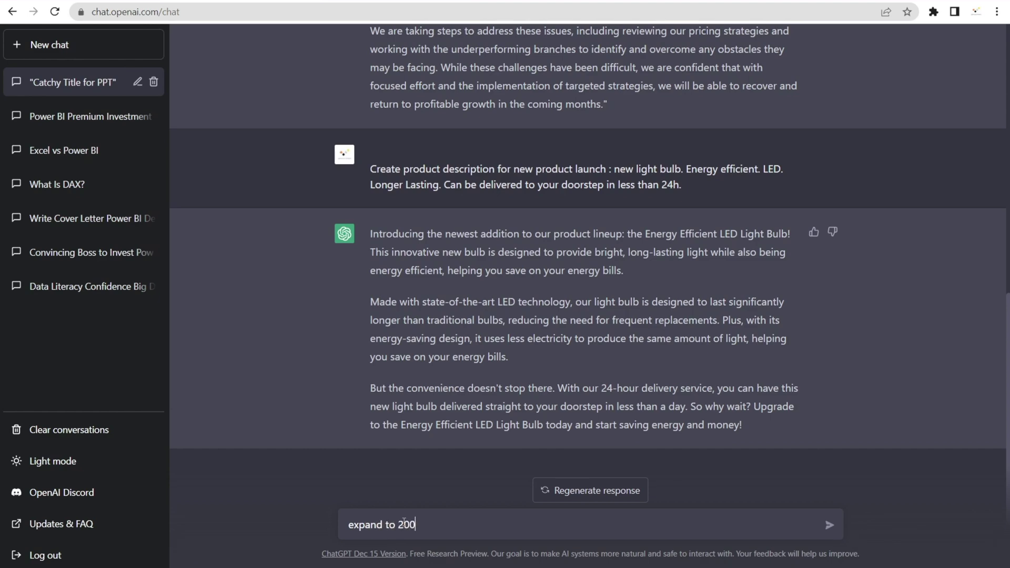
key("Return")
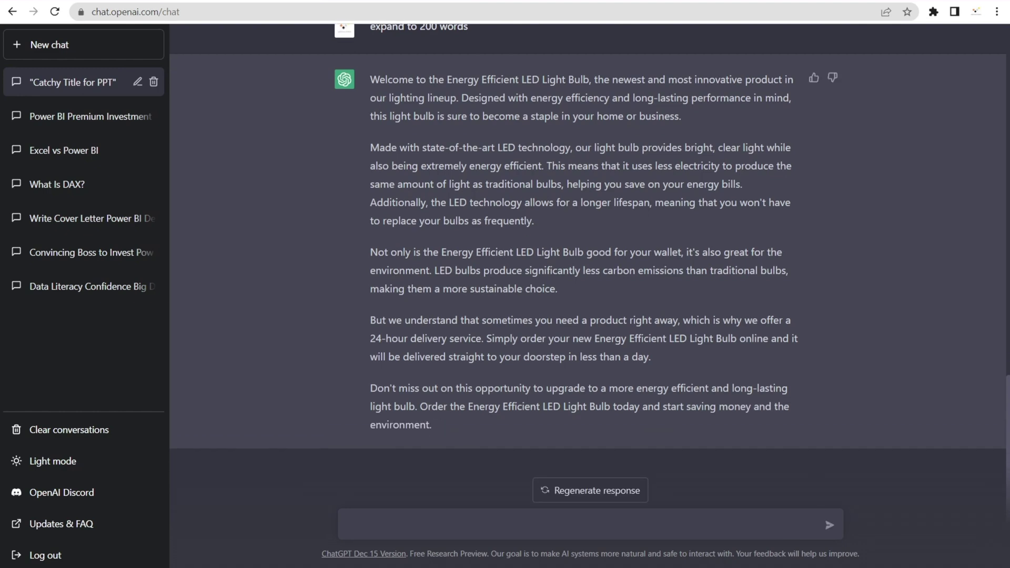
Send the pasted warehouse site-visit report prompt to ChatGPT
type("Create a report following a warehouse site visit, outlining findings: lack of organisation, too many products lying on the floor, not enough people, lack of security. The site need to be renovated to improve safety and security.")
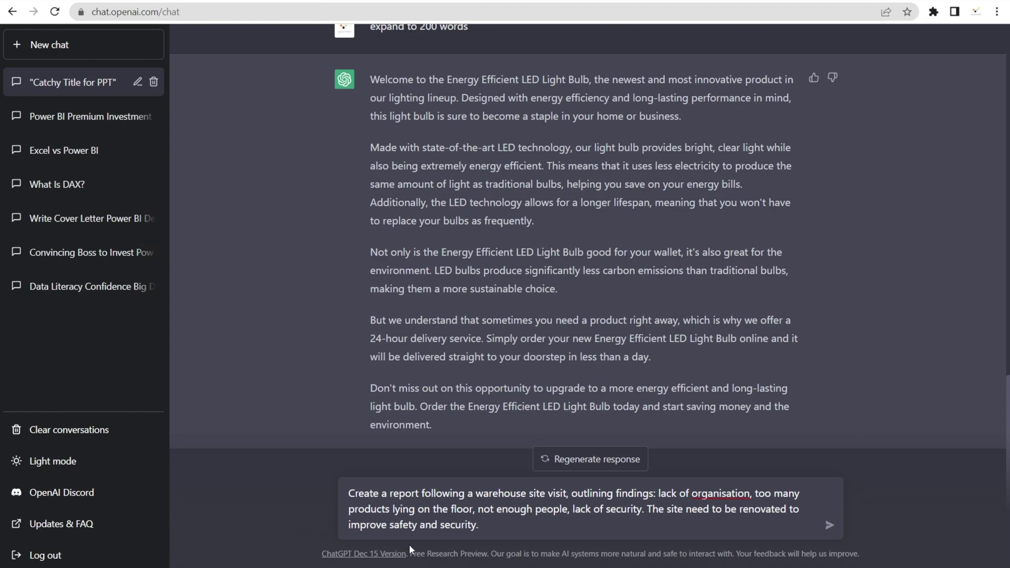
left_click(829, 526)
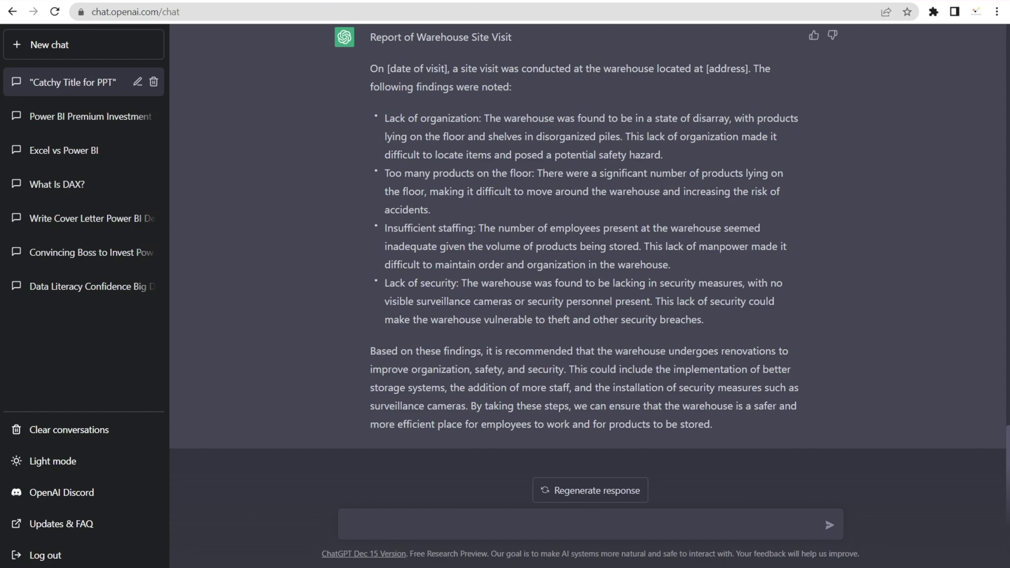
Send the pasted data literacy essay prompt with its leading 'e.' label removed
type("e. Create an essay about the importance of data literacy and confidence in dealing with big data")
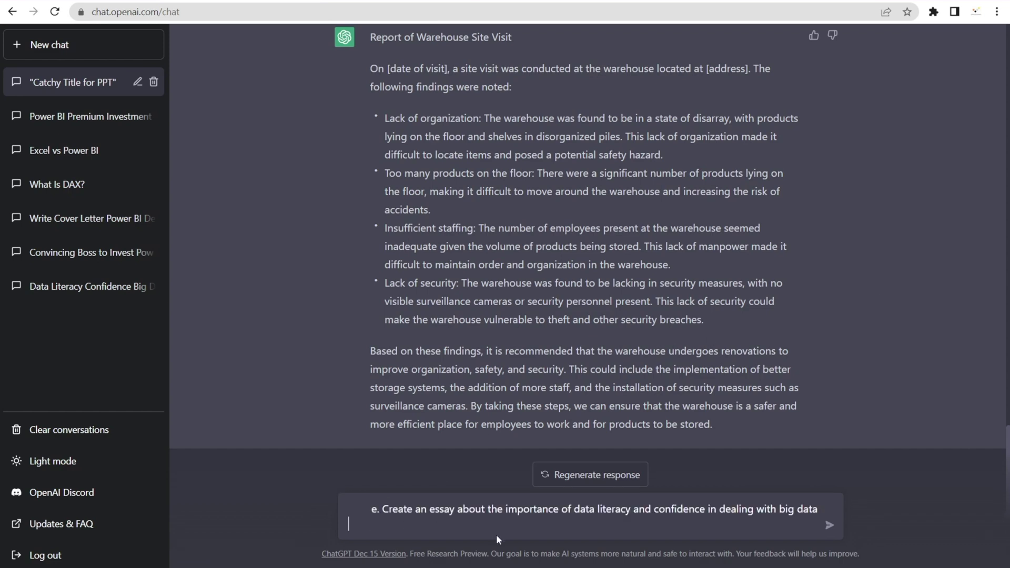
key("BackSpace")
key("BackSpace")
key("BackSpace")
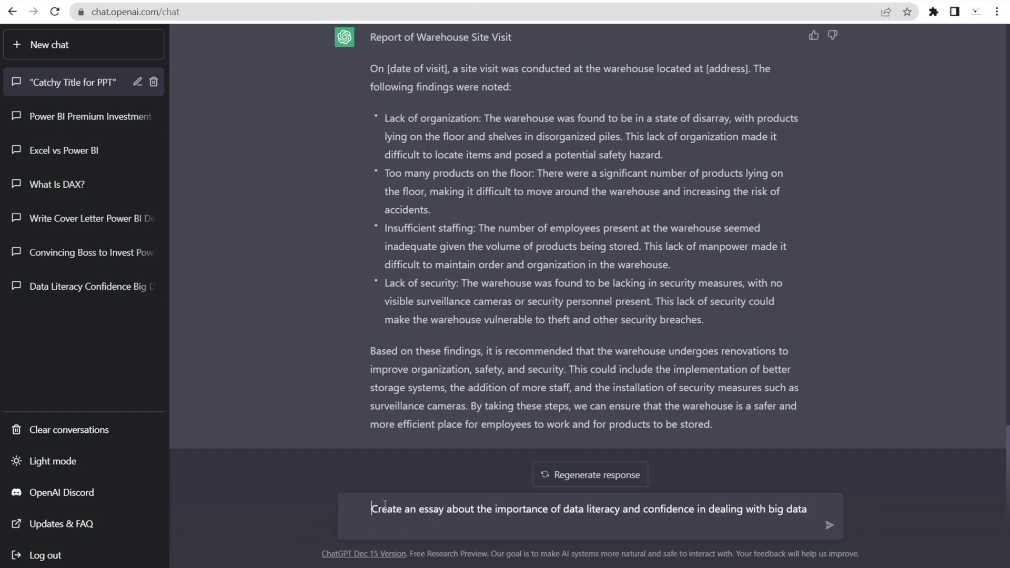
key("Return")
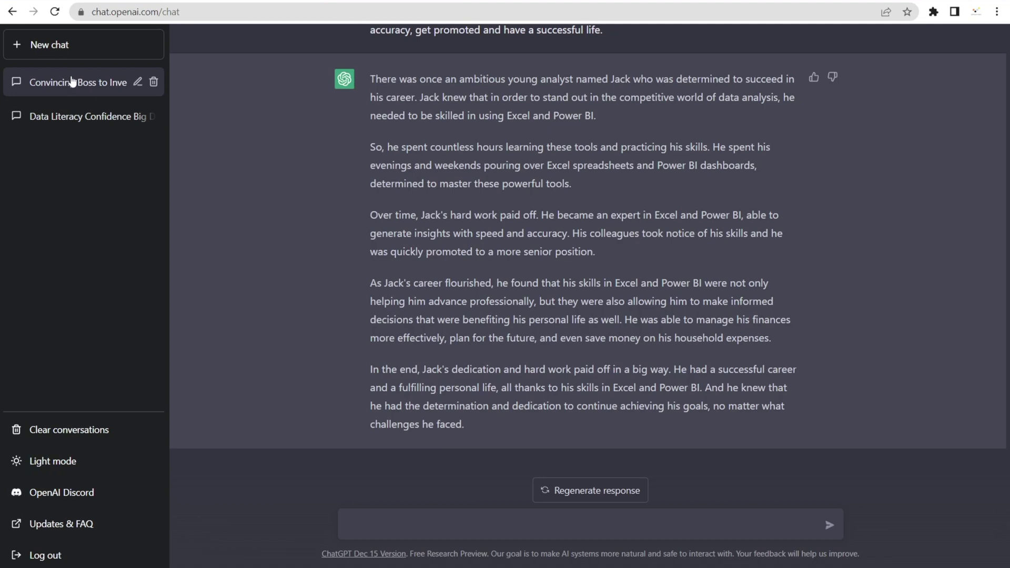
In a fresh chat, send the pasted request for a Power BI developer cover letter
left_click(68, 55)
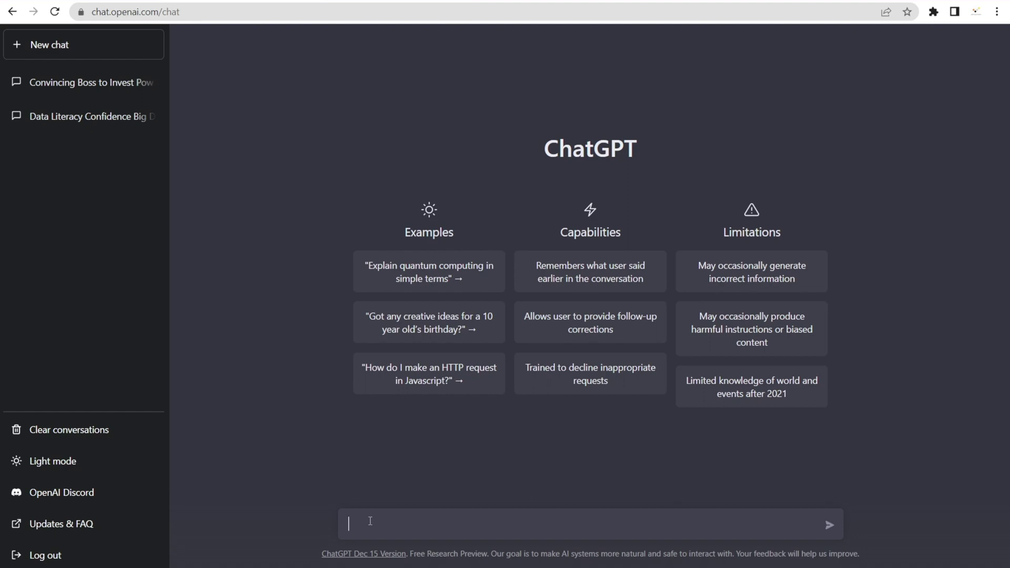
type("Can you write a cover letter for my job application as Power BI developer")
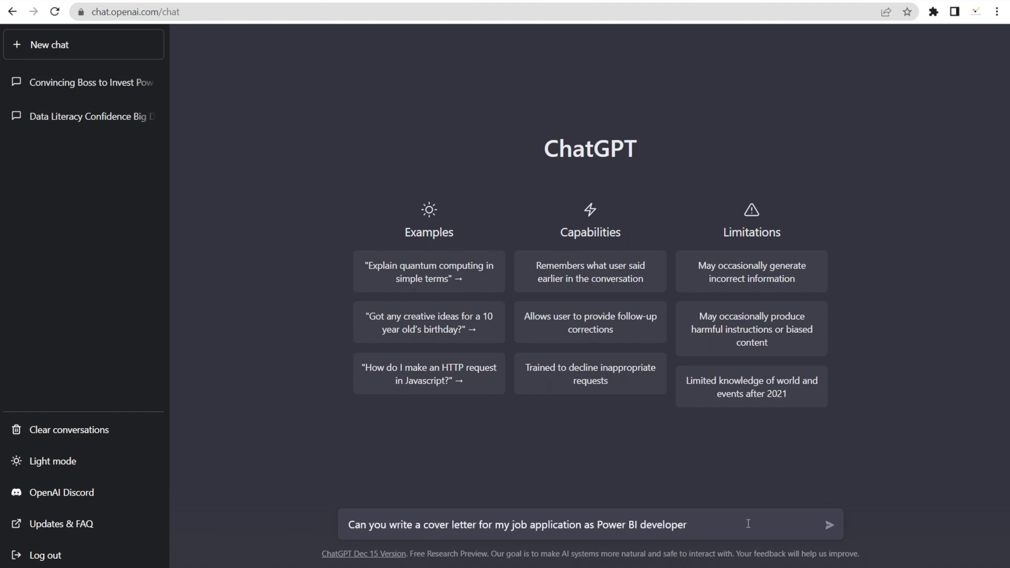
key("Return")
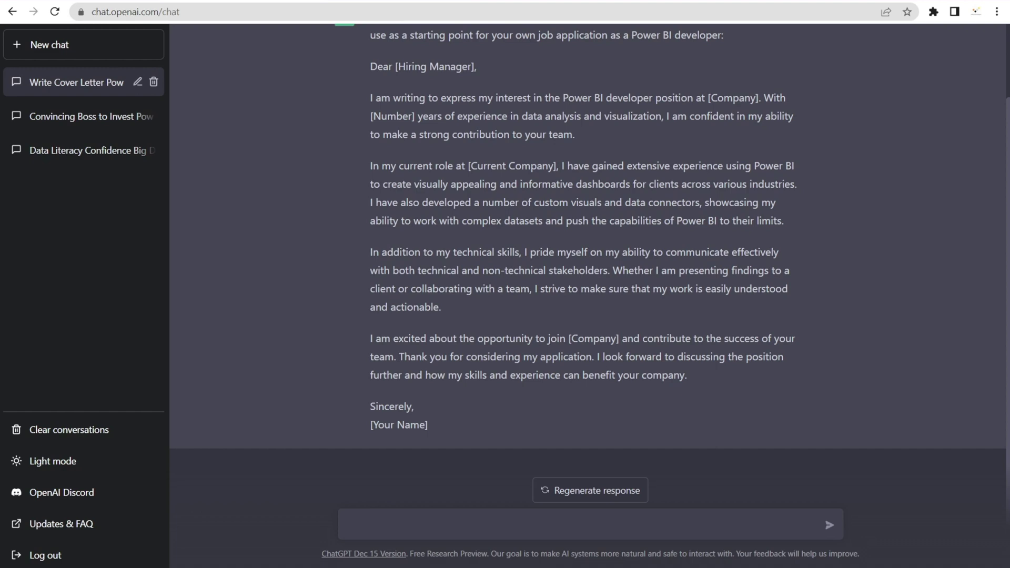
Ask ChatGPT to write a resume for a Power BI Developer job
type("Can you help us to write a resume for a Power BI Developer Job")
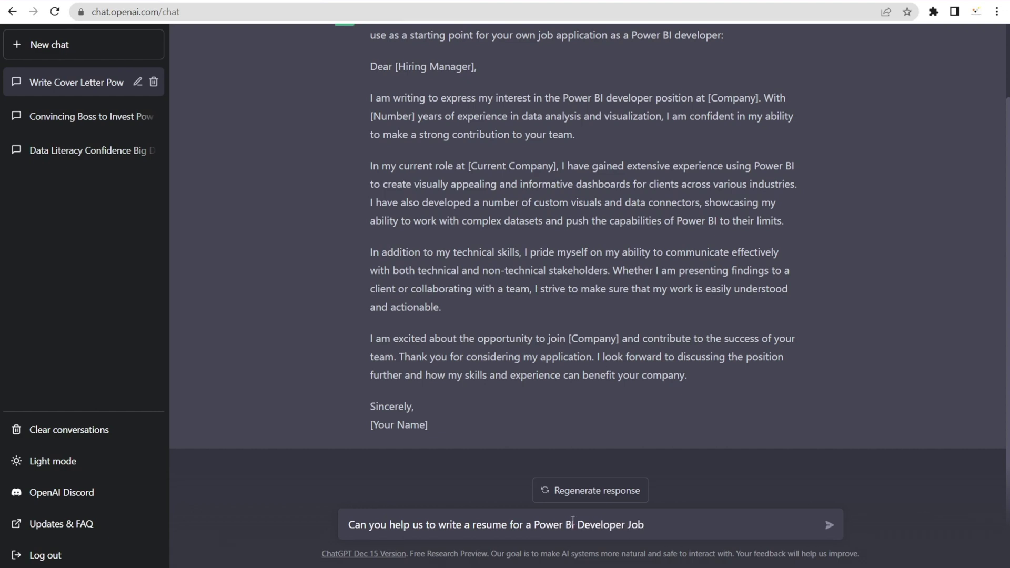
key("Return")
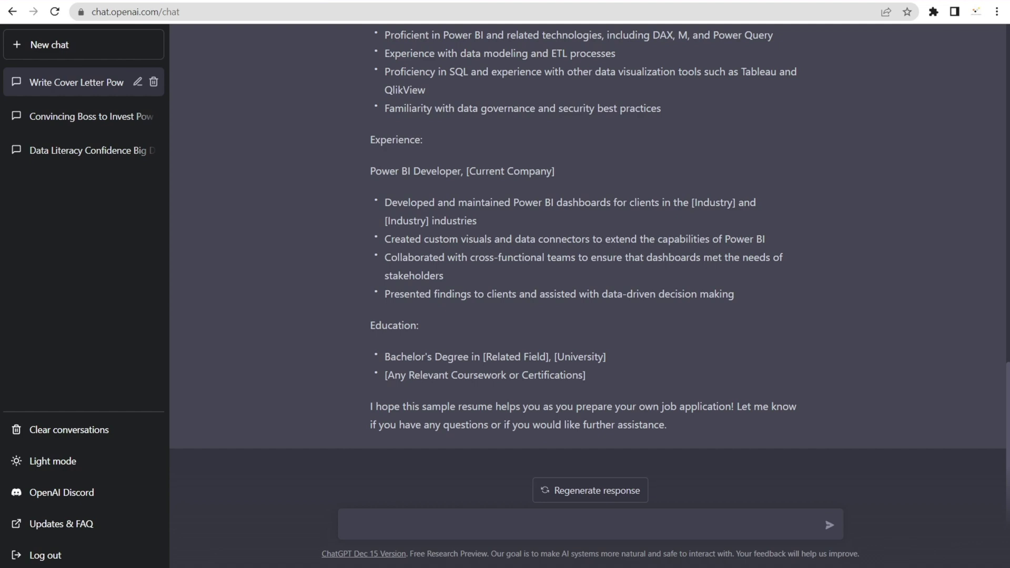
Send the pasted prompt asking for common Power BI interview questions, list label removed
type("c. What are the commonly asked Power BI interview questions?")
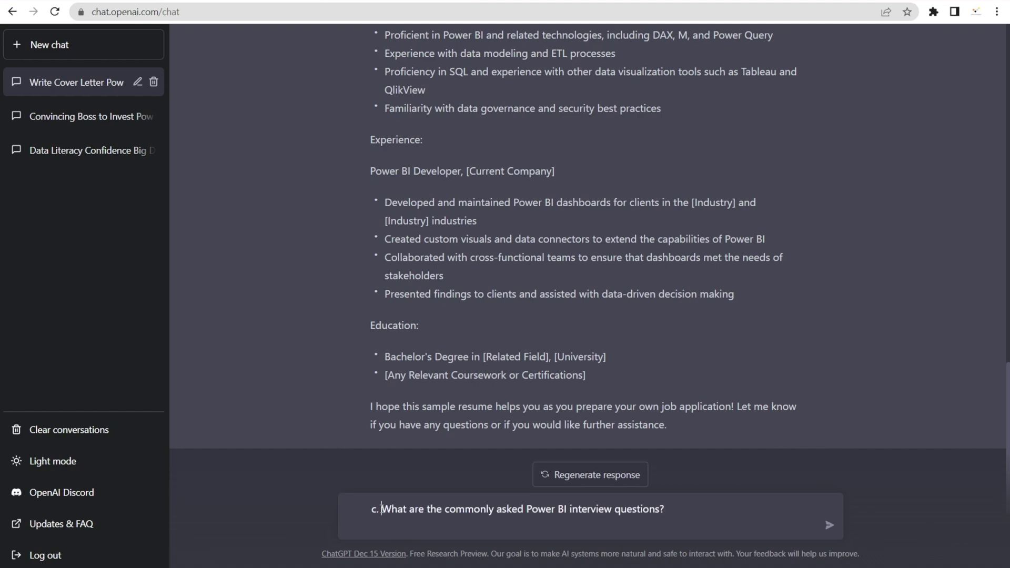
key("BackSpace")
key("BackSpace")
key("BackSpace")
key("Return")
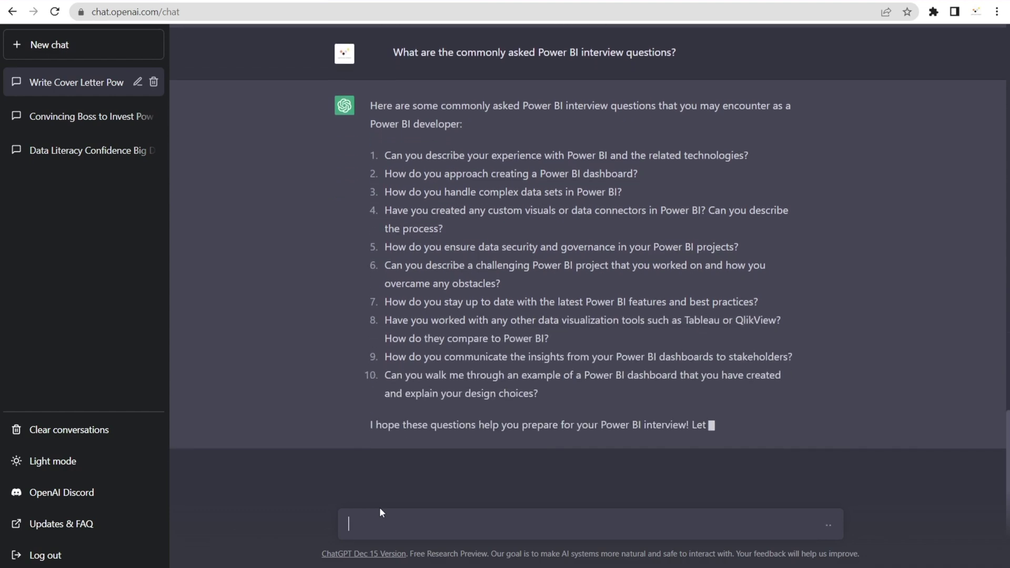
Ask for example answers to interview questions 1 and 10, then read the reply
type("can you give ")
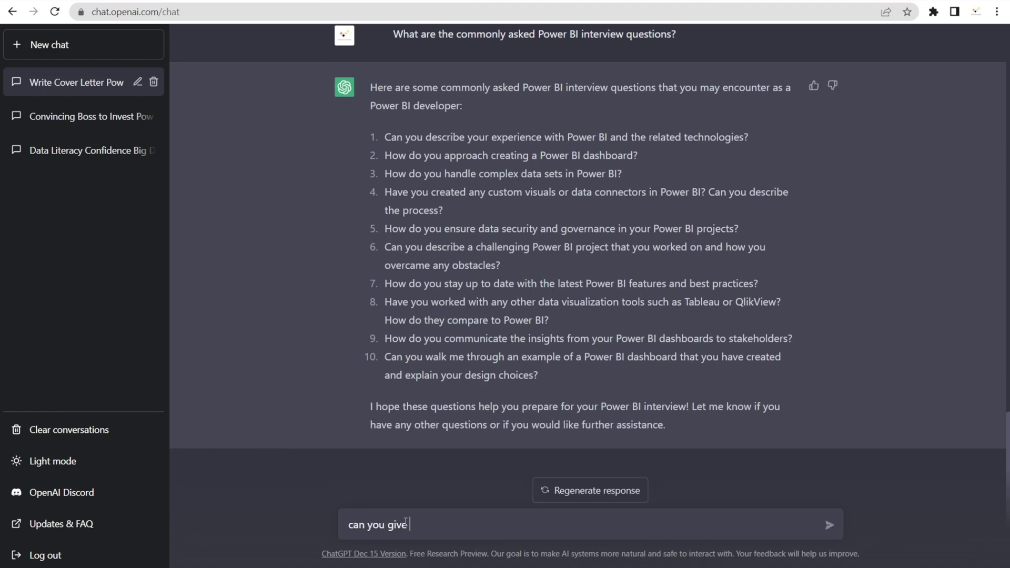
type("me the anwers to no 1")
key("Return")
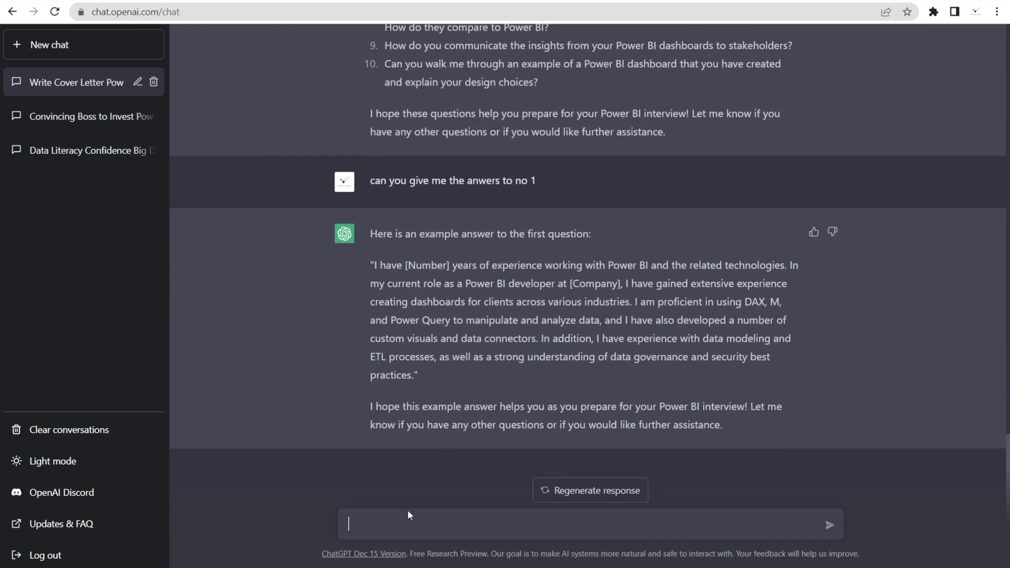
type("can you give me answers to no ")
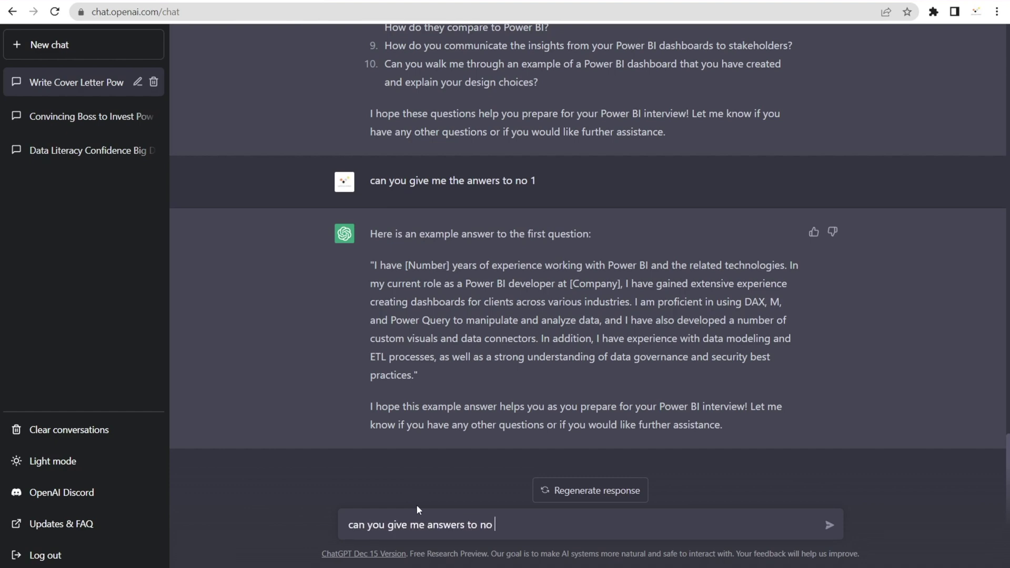
type("10")
key("Return")
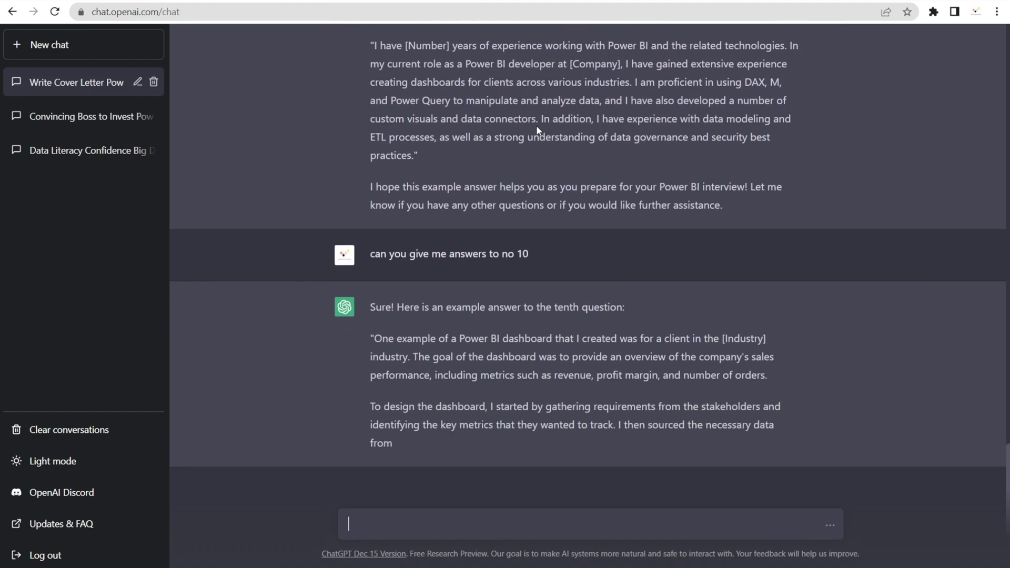
scroll(536, 125, "up", 6)
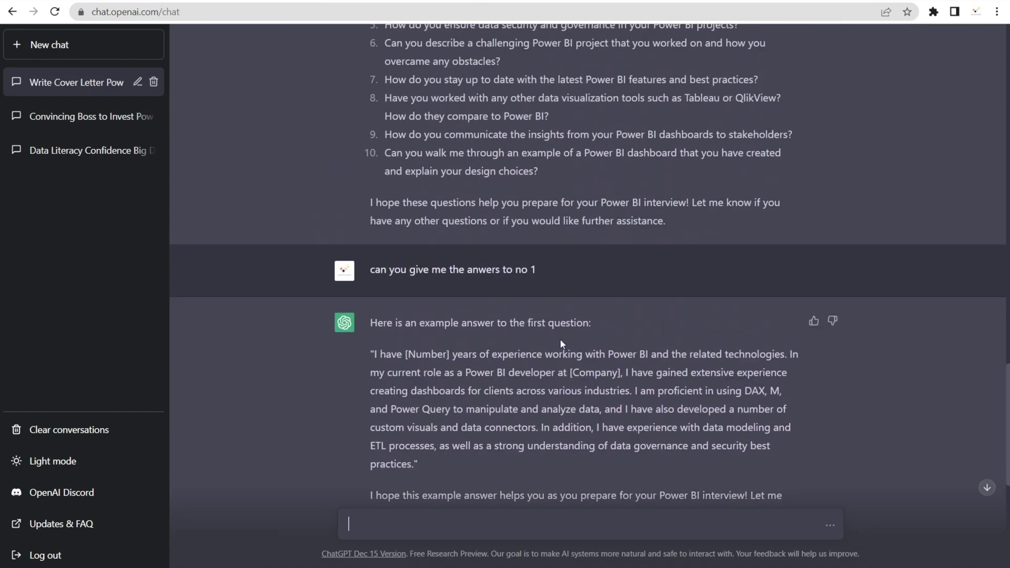
scroll(560, 339, "down", 7)
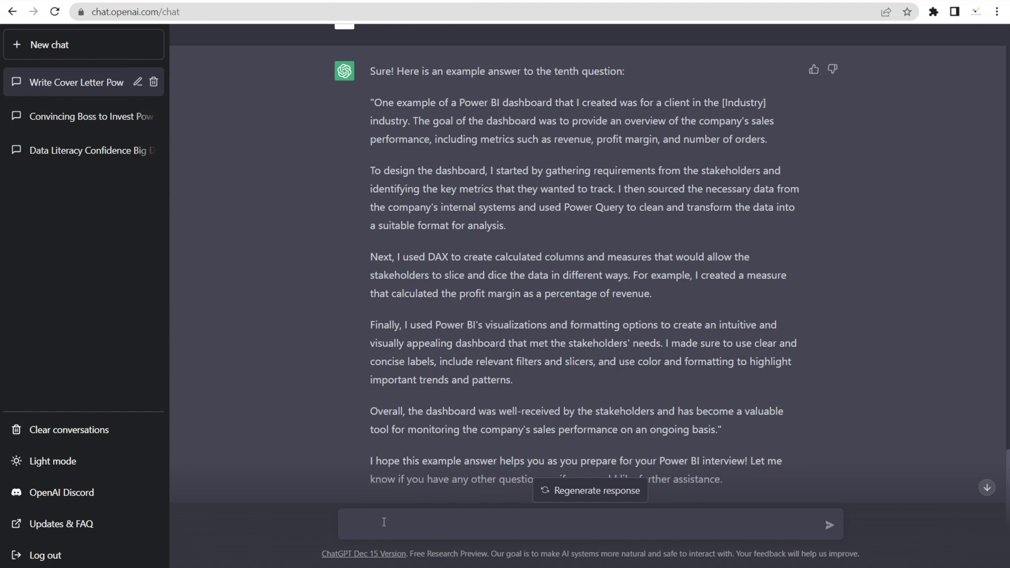
Send the pasted 'Why should we hire you?' question with its 'f.' prefix removed
type("f. What's the answer to why should we hire you?")
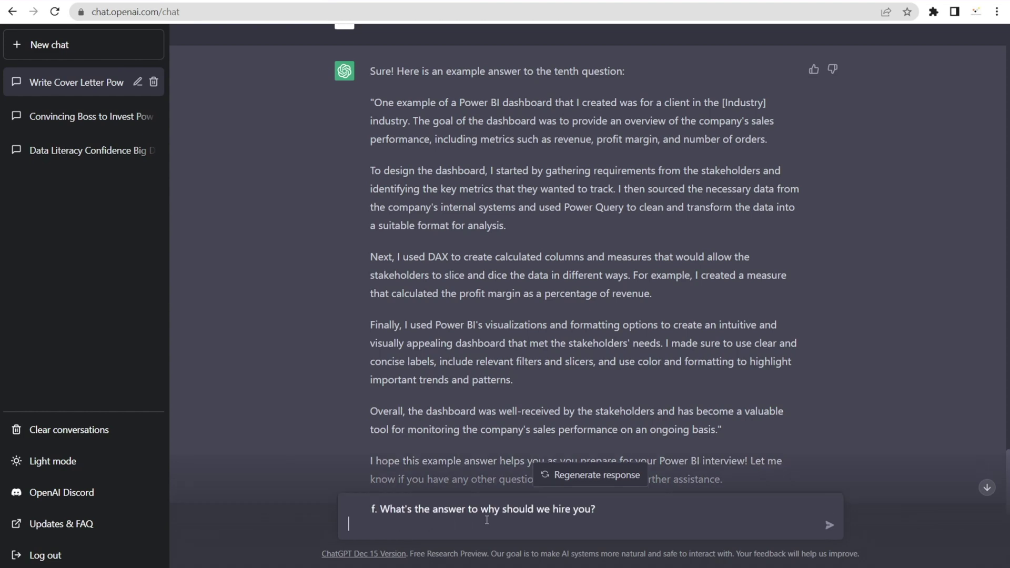
key("BackSpace")
key("BackSpace")
key("BackSpace")
key("Return")
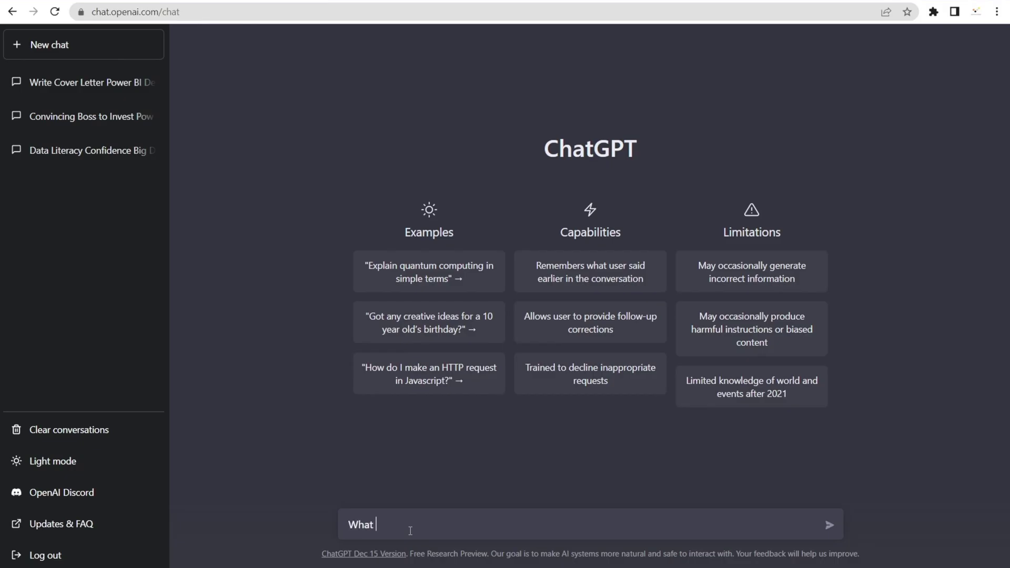
Ask what DAX is in Excel and Power BI, then request 10-word and 20-word summaries
key("Return")
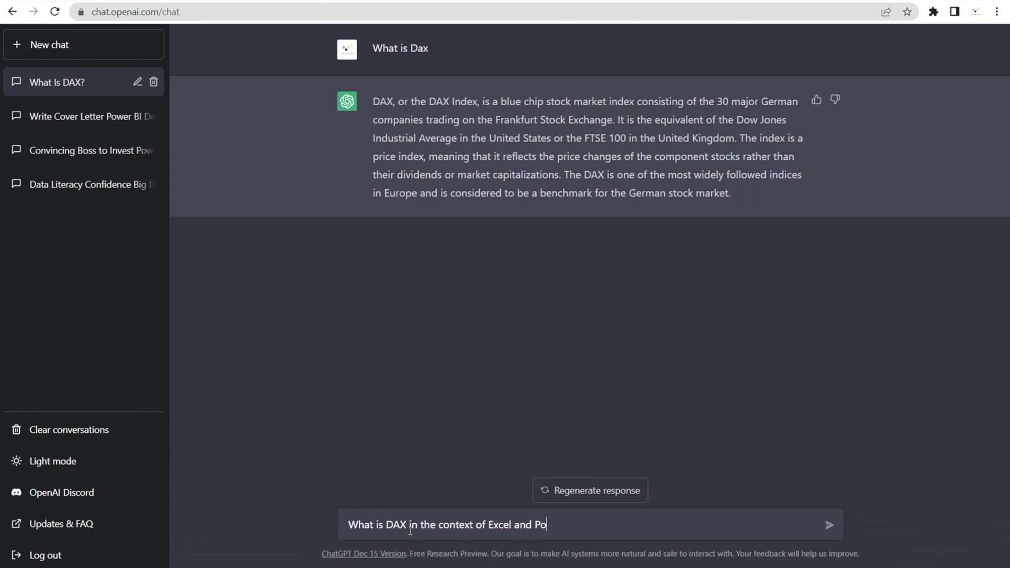
key("Return")
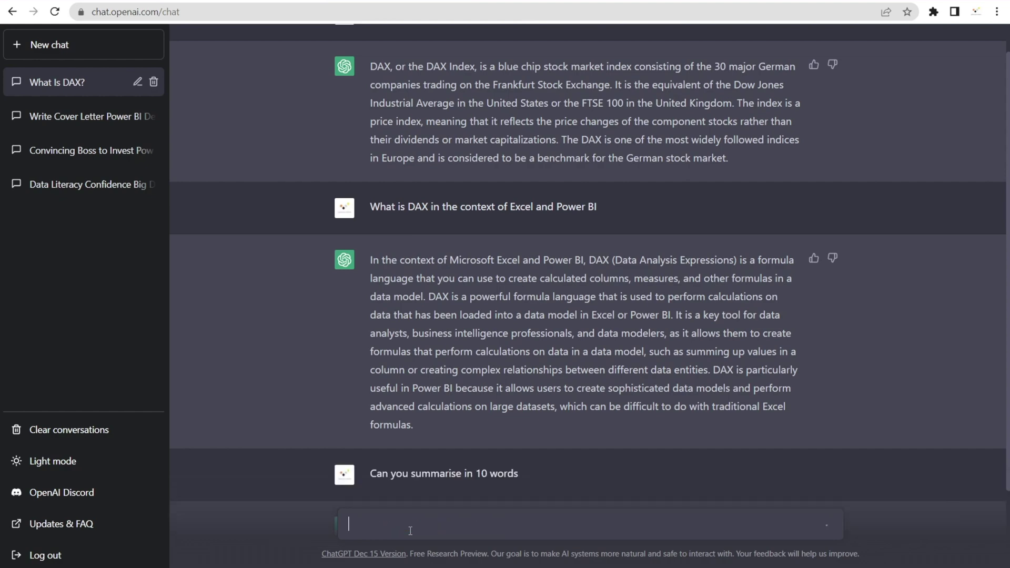
type("s")
key("Return")
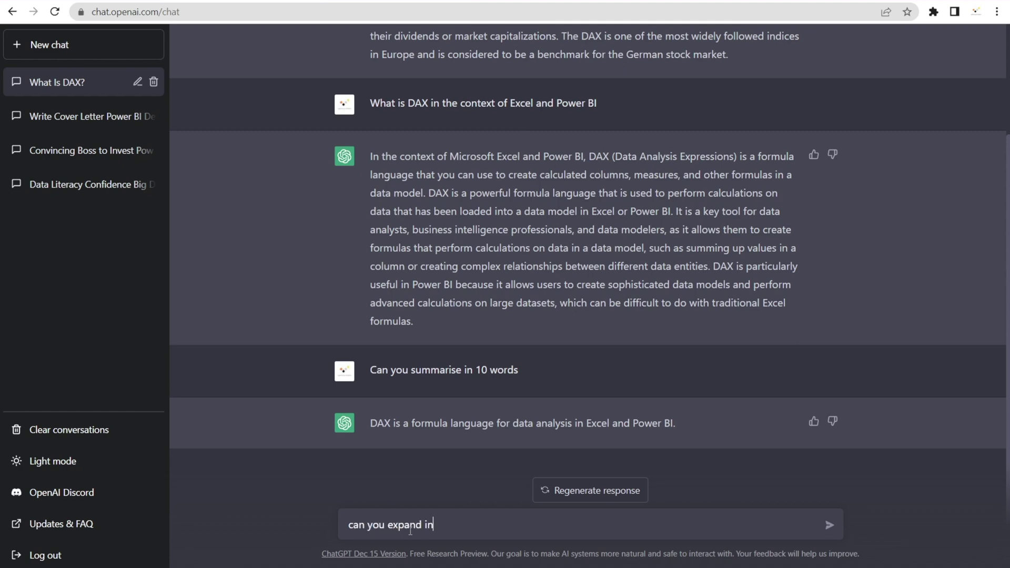
key("Return")
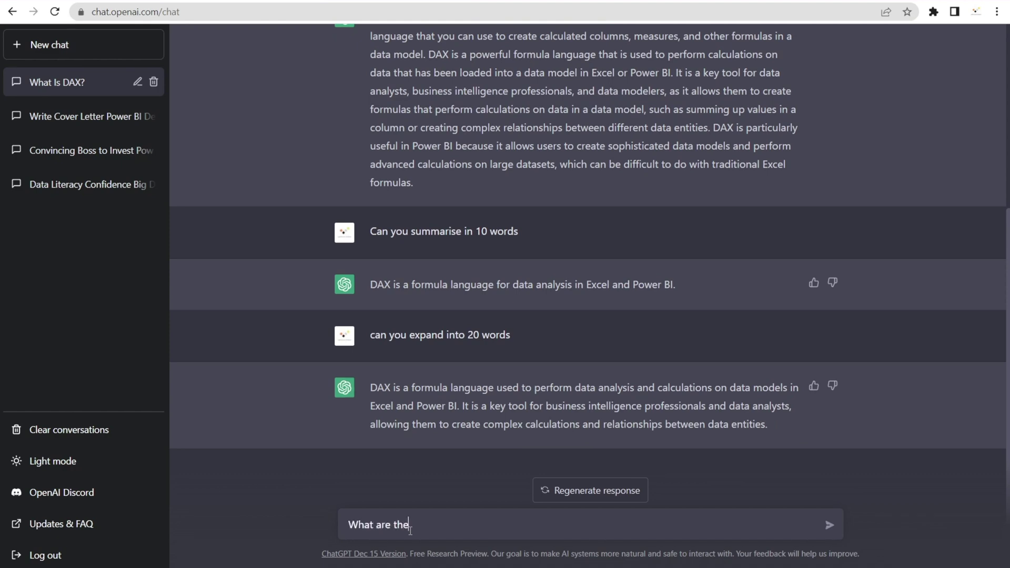
Ask ChatGPT for the most useful DAX functions
key("BackSpace")
type("useful DAX function")
key("Return")
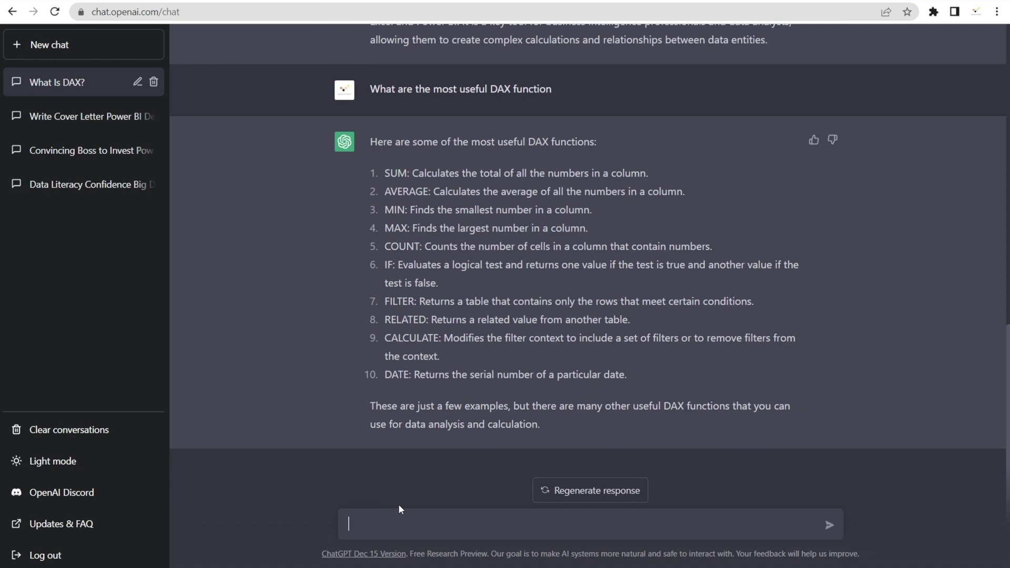
Ask ChatGPT for the most powerful DAX functions
type("What are the most powerful dax func")
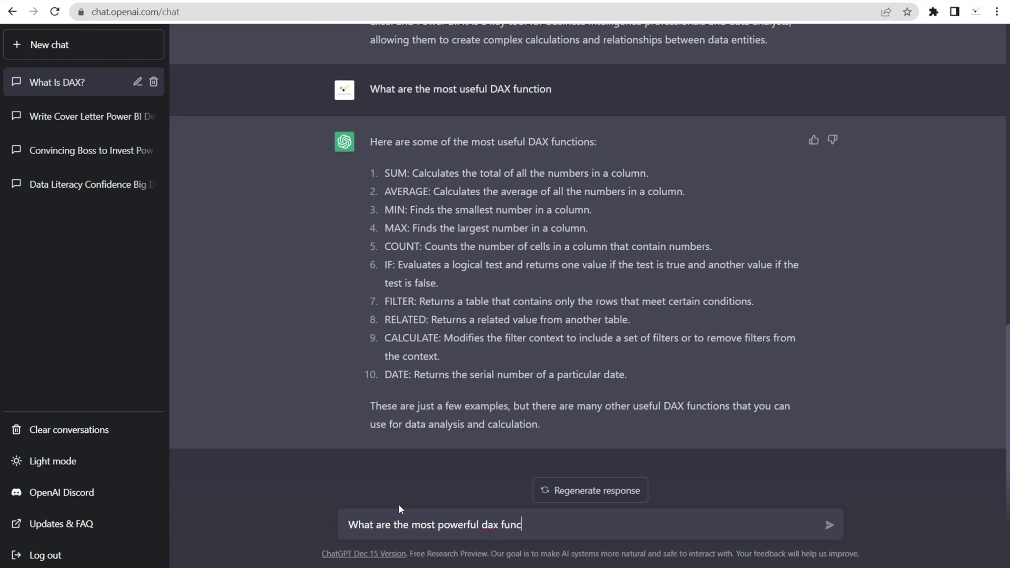
type("tion")
key("Return")
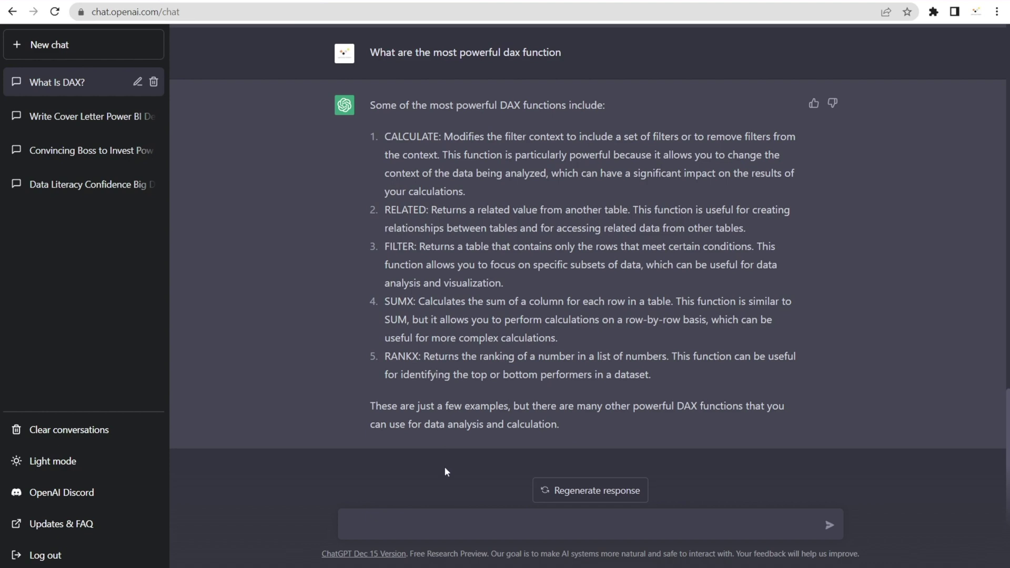
type("Can you help me write DAX to get")
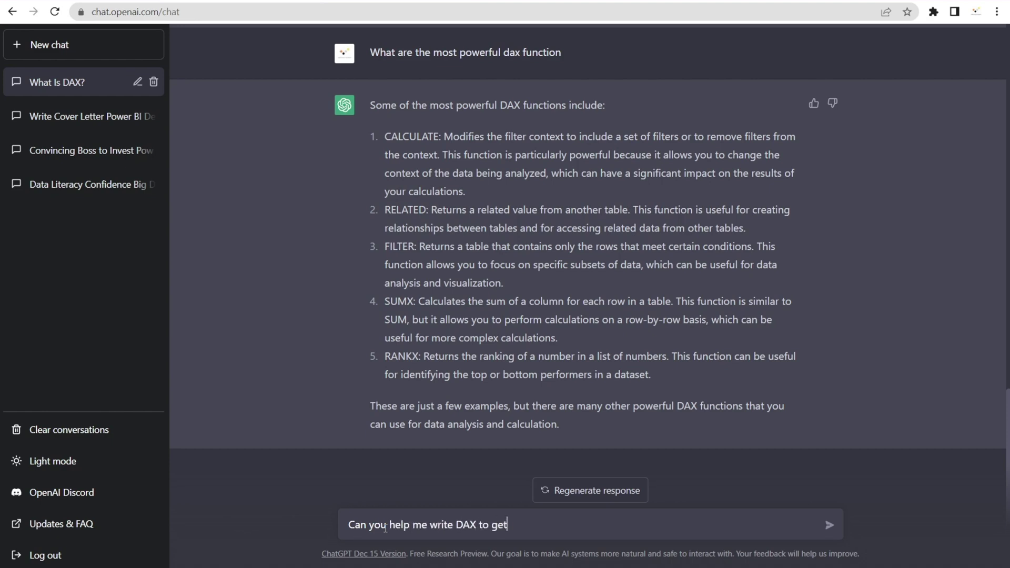
Ask ChatGPT for DAX that calculates YTD sales
type("les")
key("Return")
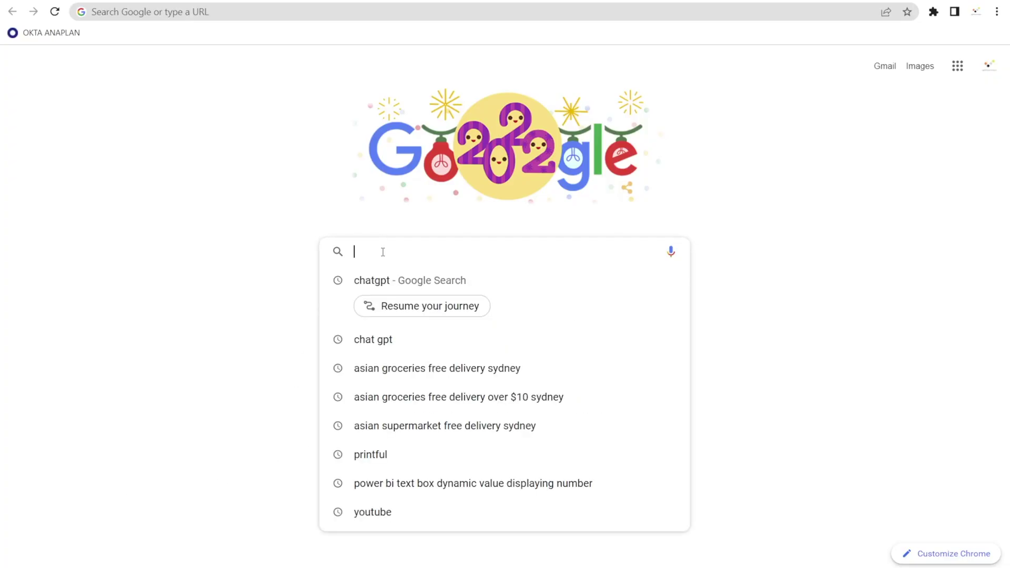
Search Google for 'Chat gpt' and open the ChatGPT result
type("Chat gpt")
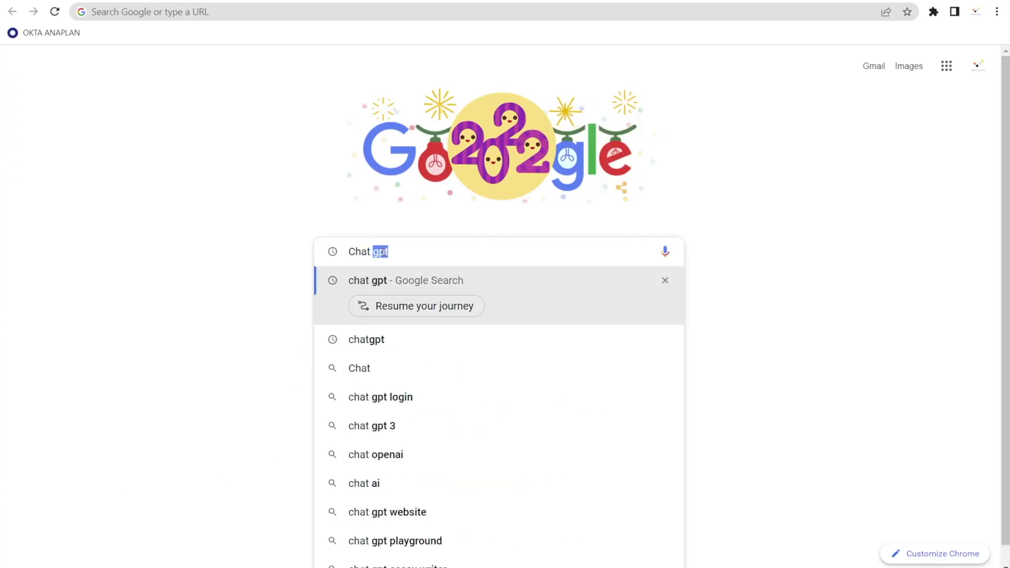
key("Return")
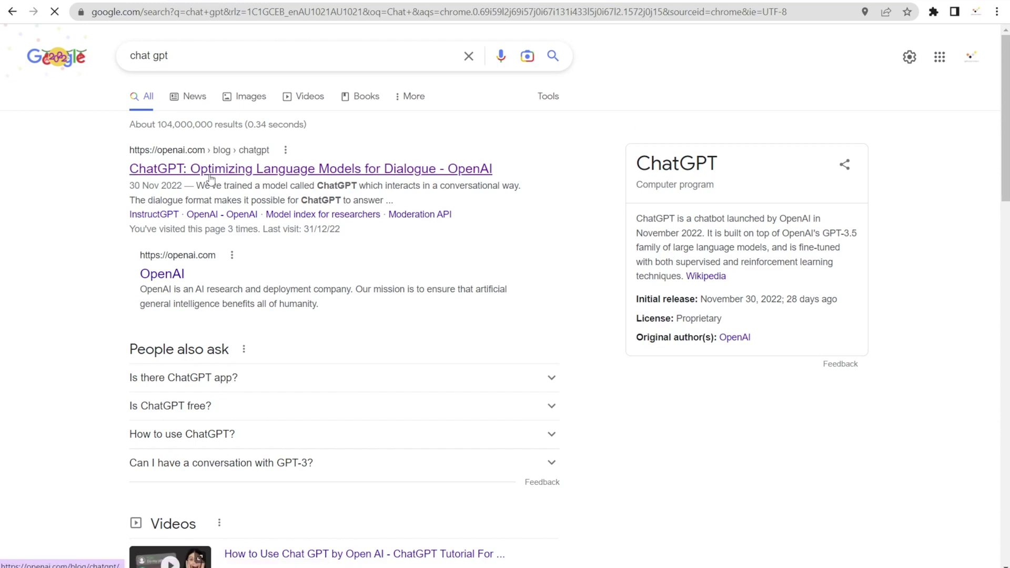
left_click(210, 179)
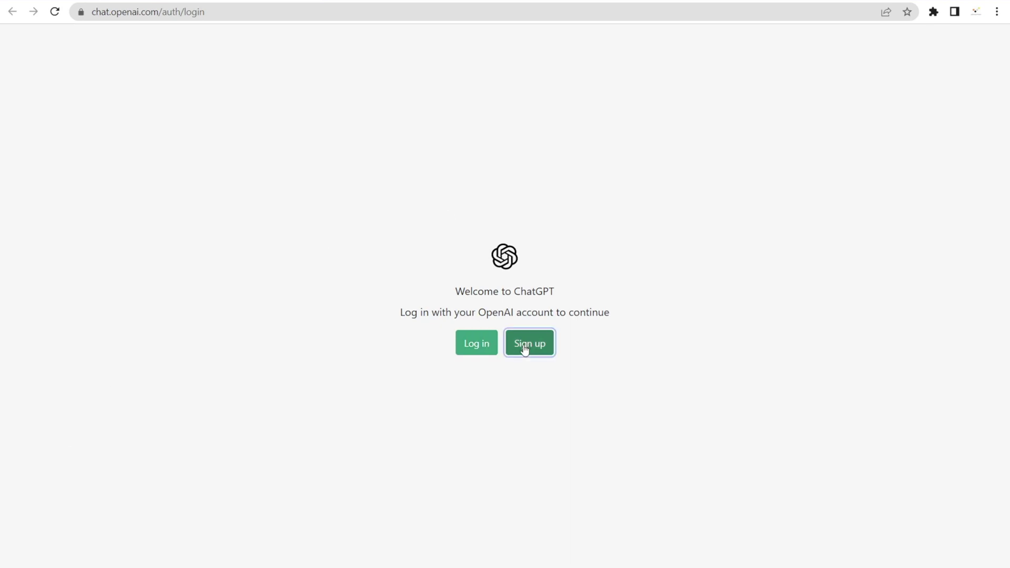
Sign up for OpenAI with a Google account, confirm the name, and request a phone verification code
left_click(524, 348)
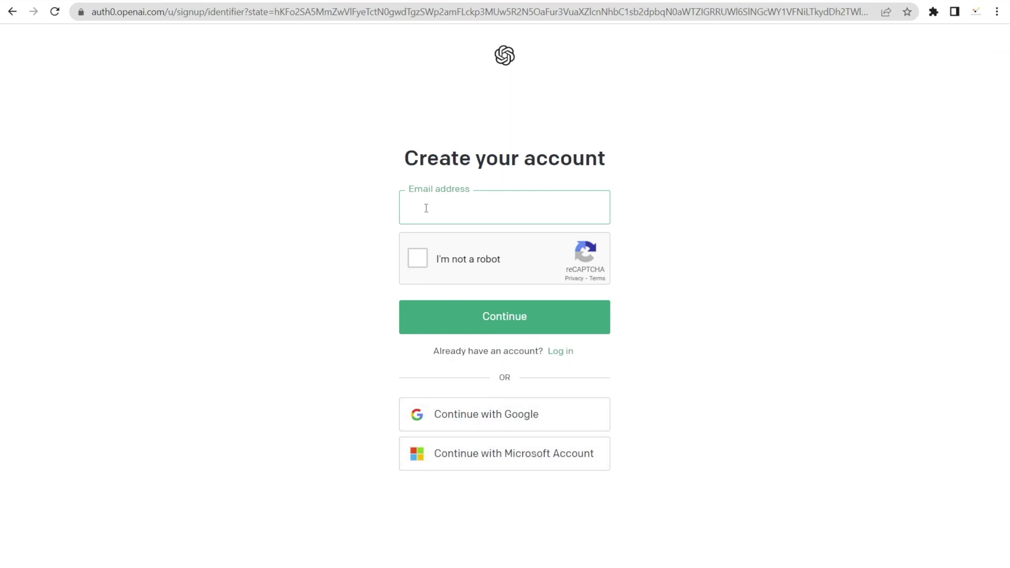
left_click(481, 420)
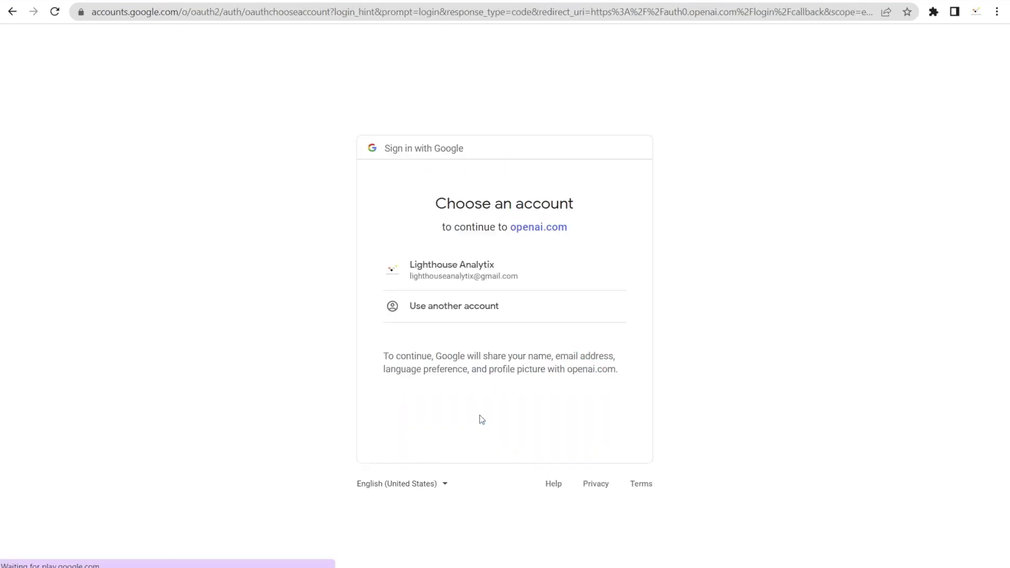
left_click(447, 264)
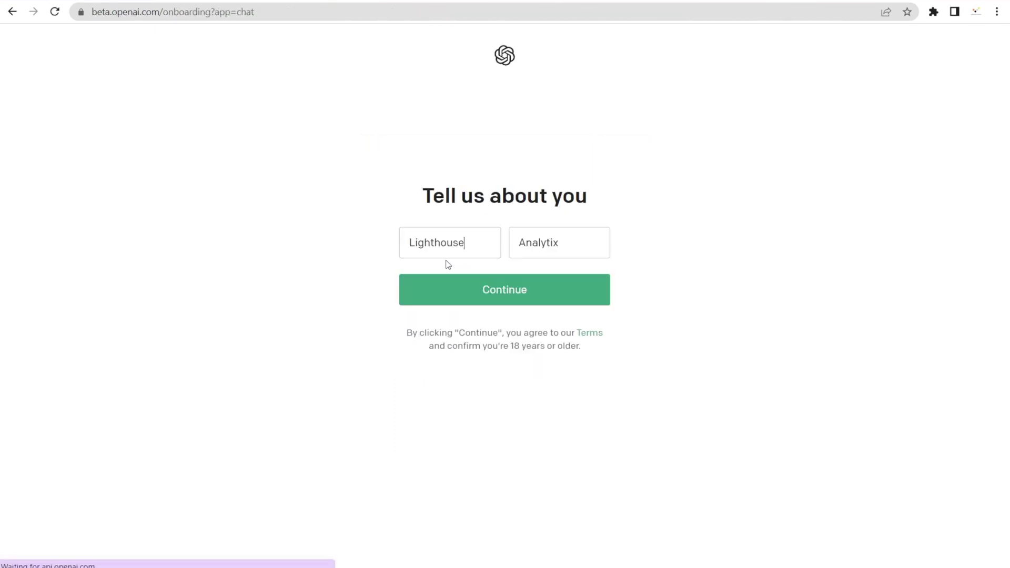
left_click(513, 291)
type("412345678")
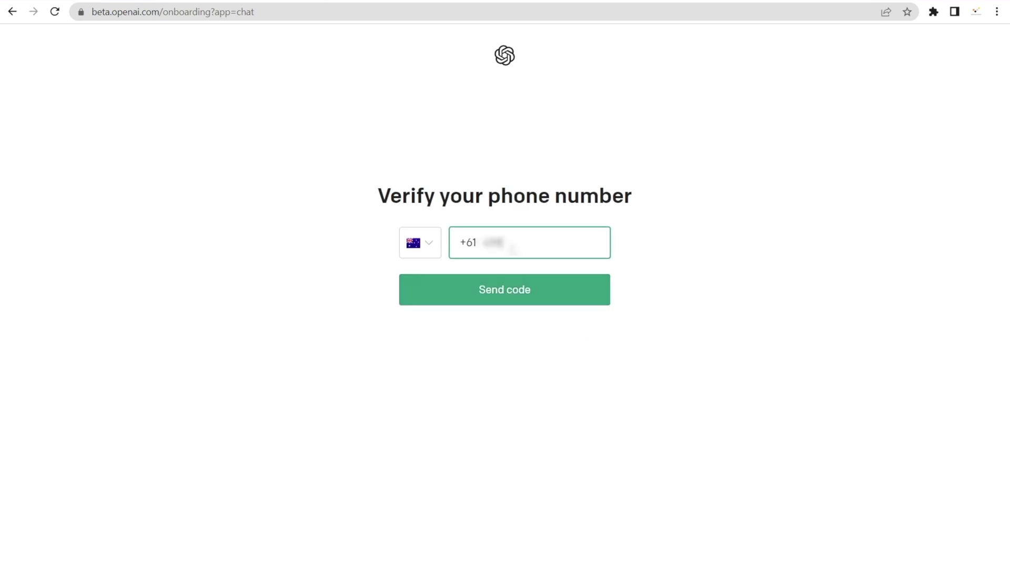
left_click(501, 289)
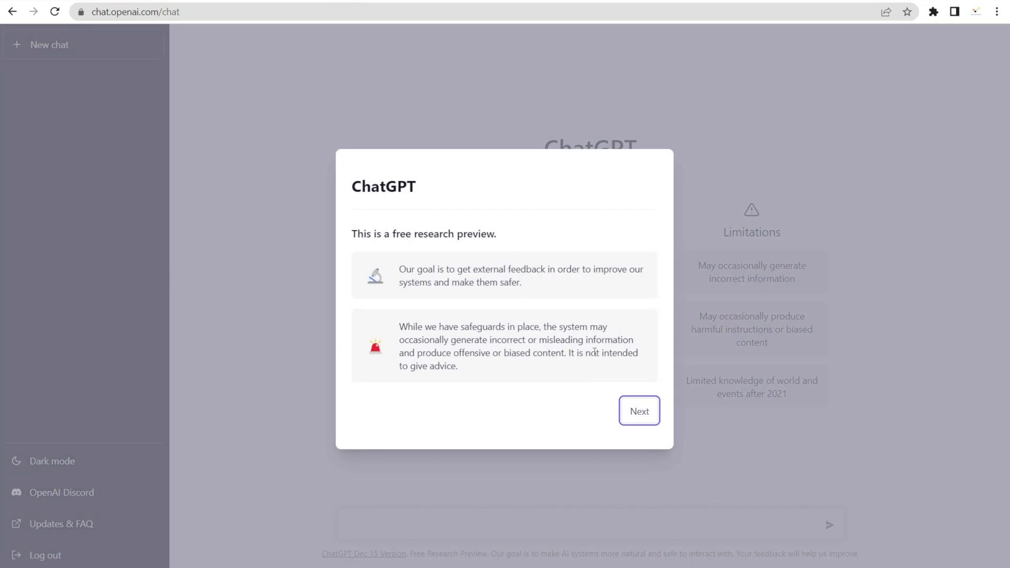
Step through the ChatGPT welcome introduction pages and finish it to reach the empty start page
left_click(627, 413)
left_click(639, 399)
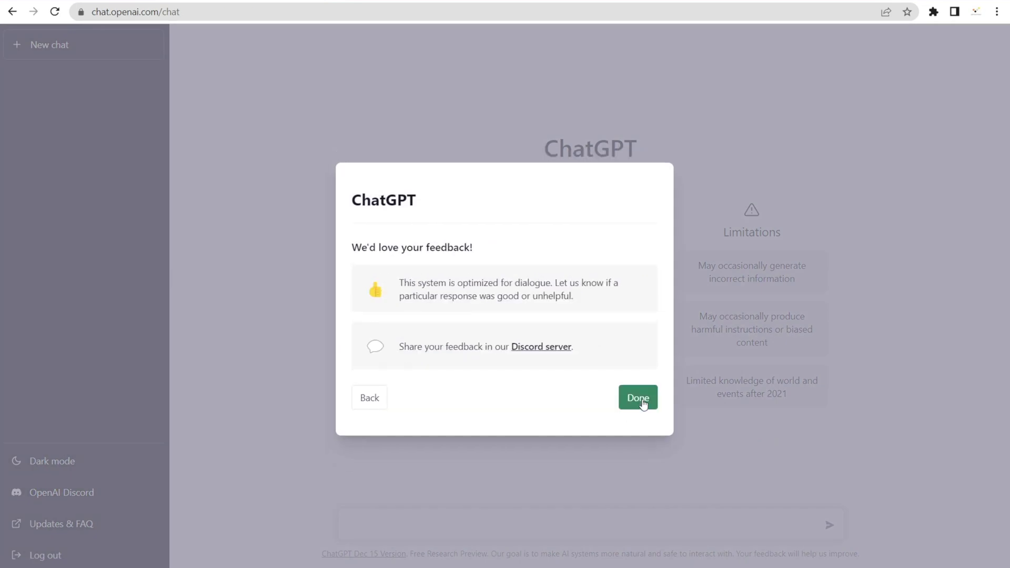
left_click(639, 399)
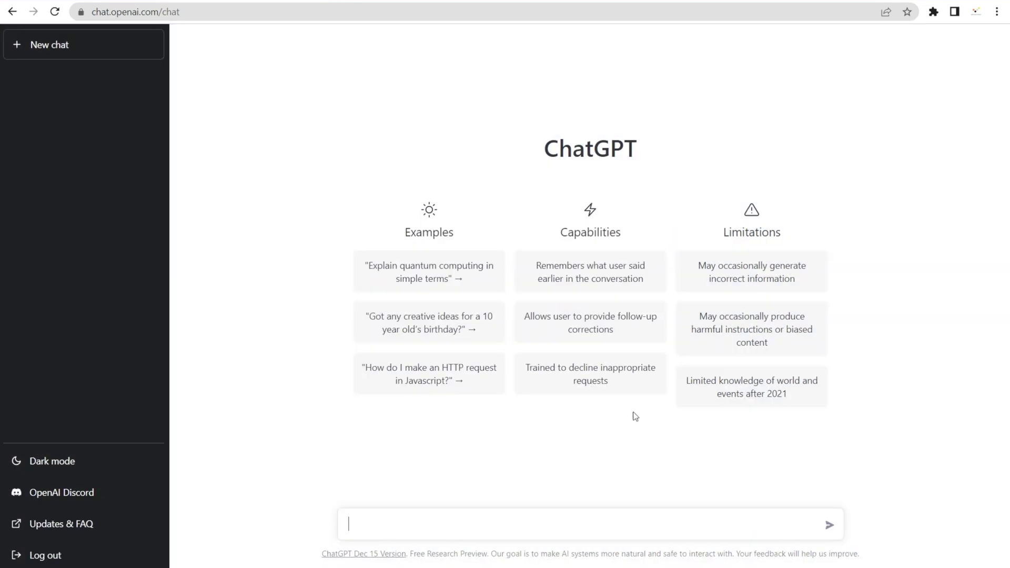